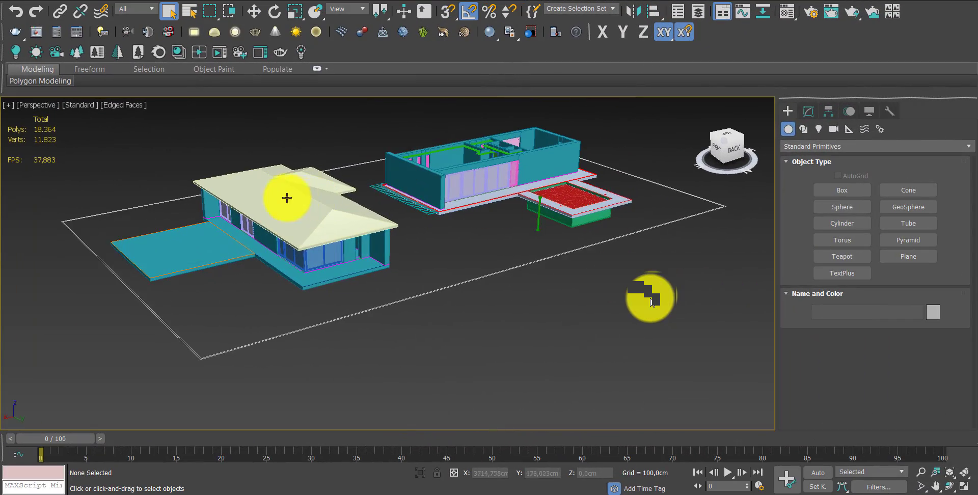
Zoom and pan the Perspective view in on the house's pale hipped roof
scroll(287, 197, "up", 1)
scroll(327, 218, "up", 2)
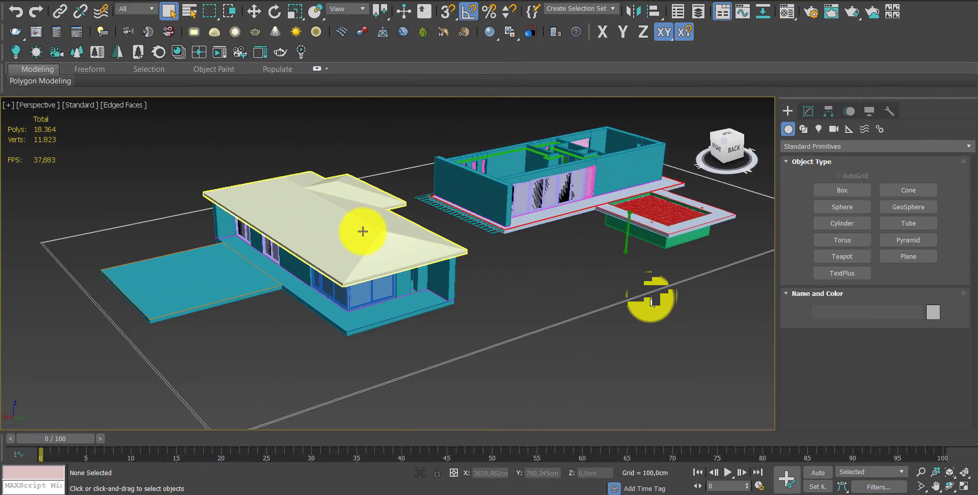
scroll(367, 229, "up", 2)
scroll(382, 262, "up", 3)
middle_click_drag(436, 274, 490, 267)
Select roof1, show its Edit Poly modifier stack and view its Object Color unchanged
left_click(491, 267)
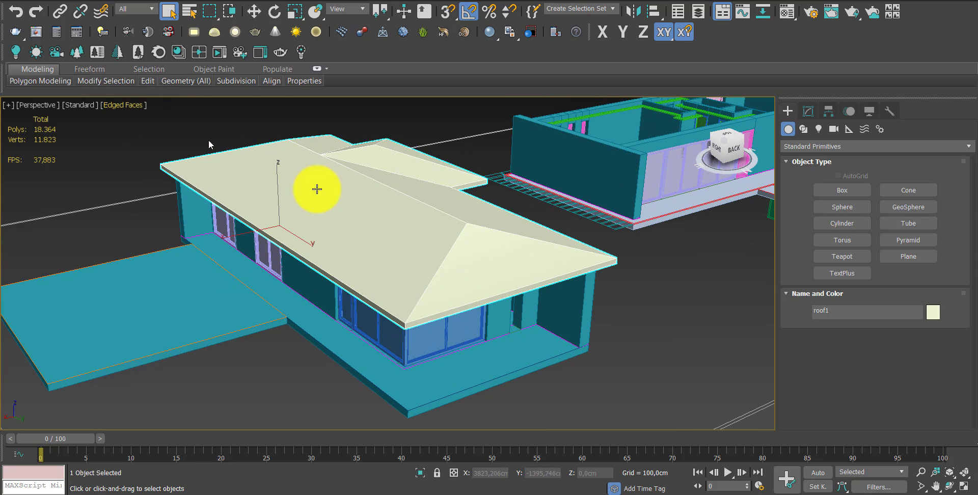
middle_click_drag(491, 267, 463, 264)
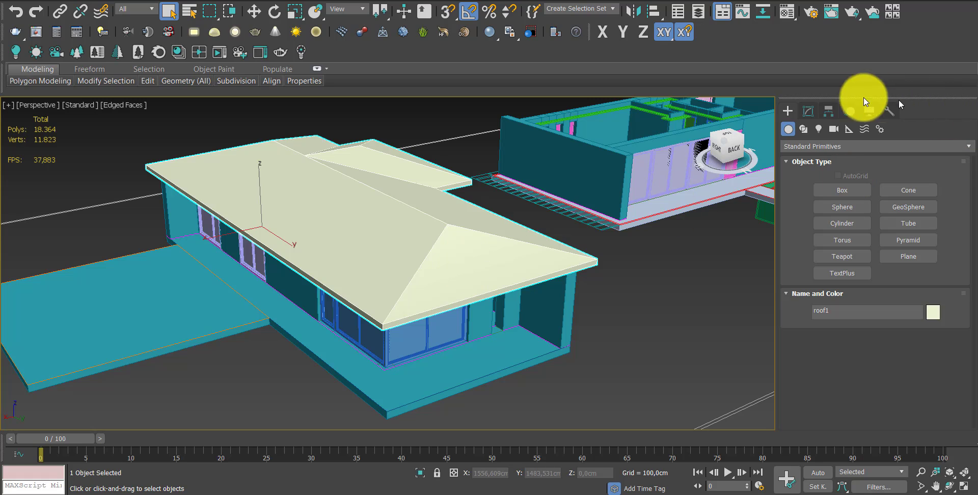
left_click(812, 114)
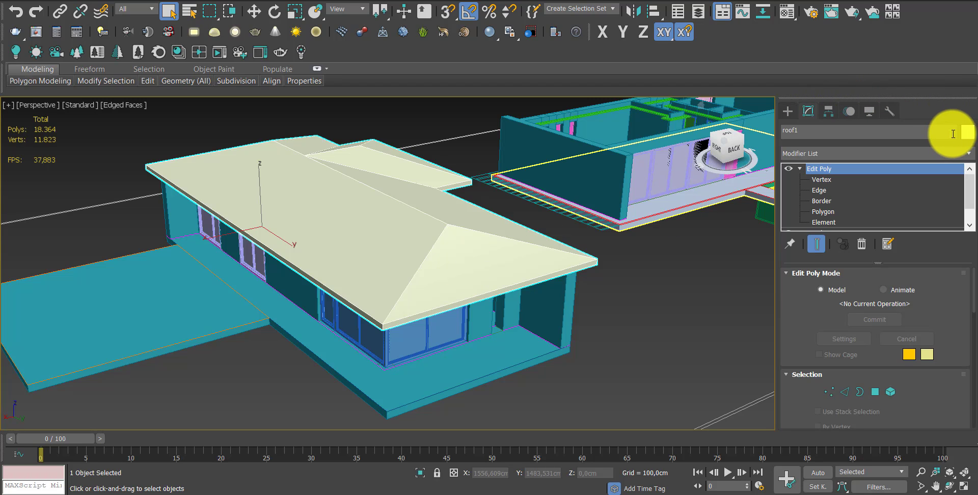
left_click(965, 134)
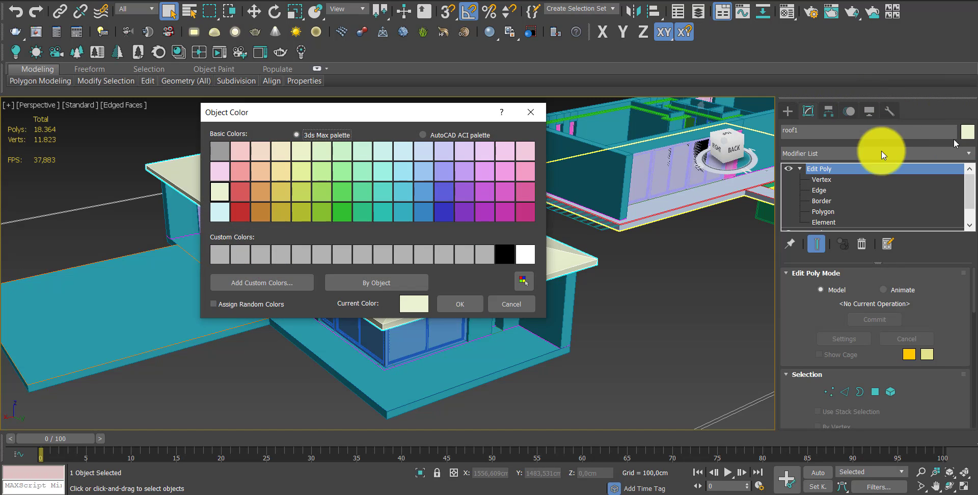
left_click_drag(399, 120, 641, 149)
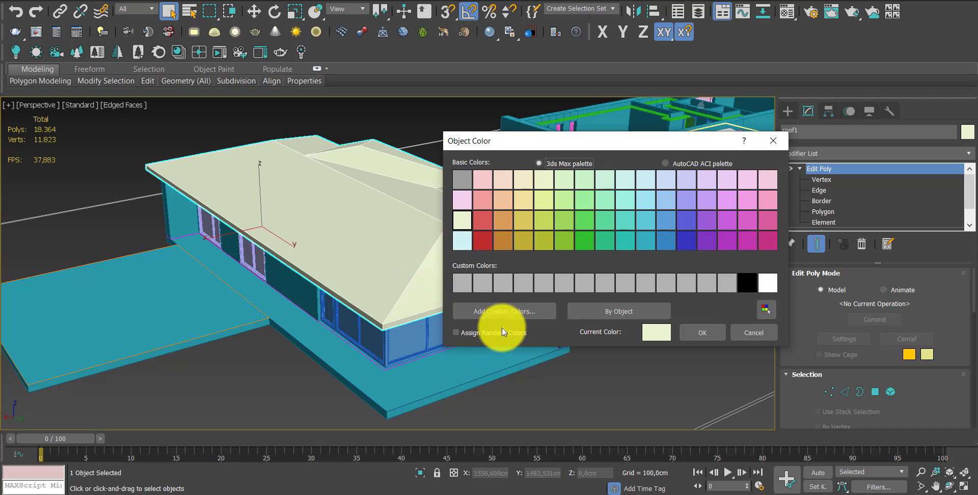
left_click(708, 345)
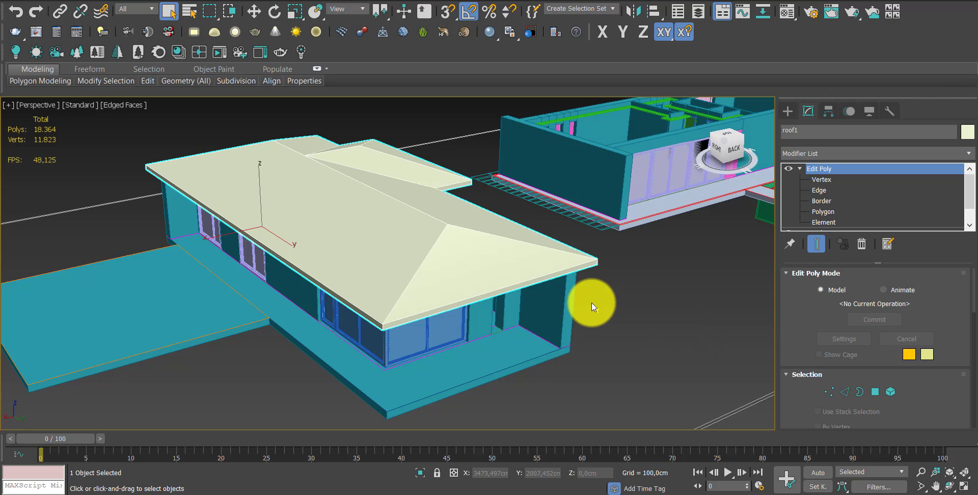
middle_click_drag(591, 303, 585, 307)
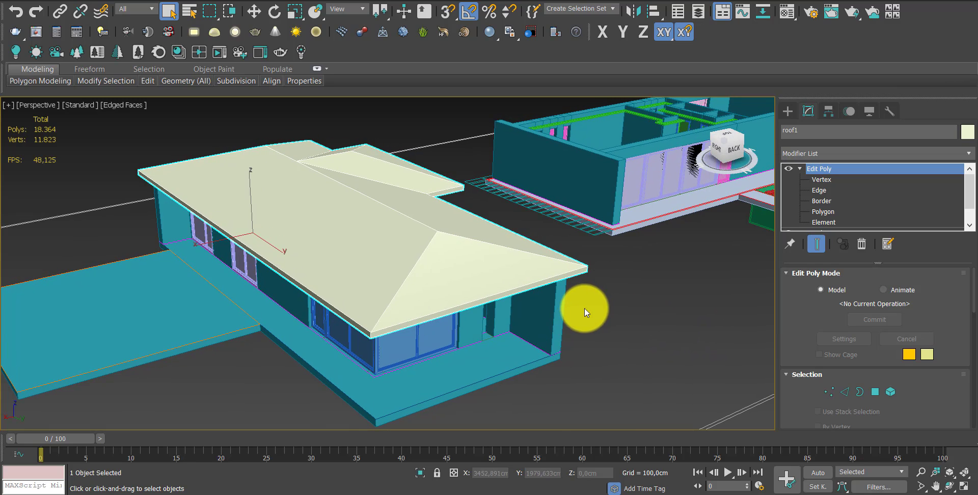
Start an Avizstudio Tools ATiles object with Point3 Tilt Angle, Cut End and Cut Start enabled
left_click(794, 112)
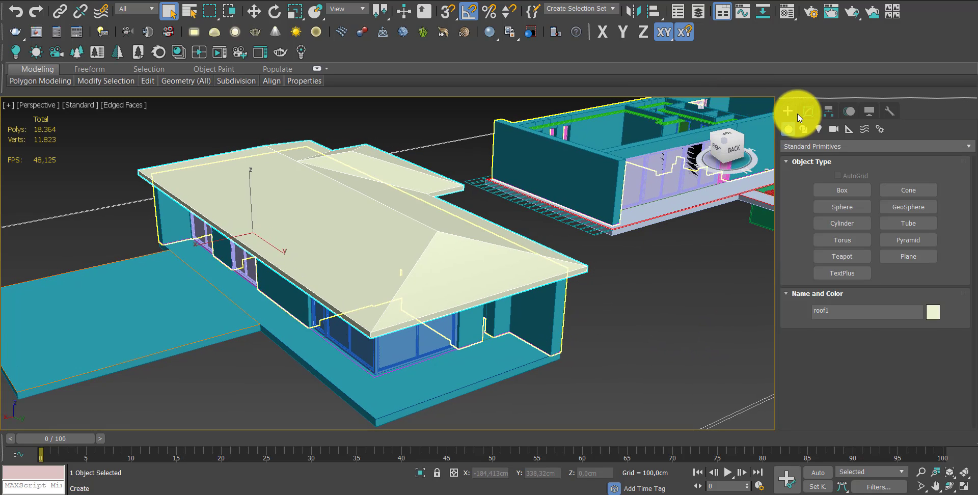
left_click(824, 147)
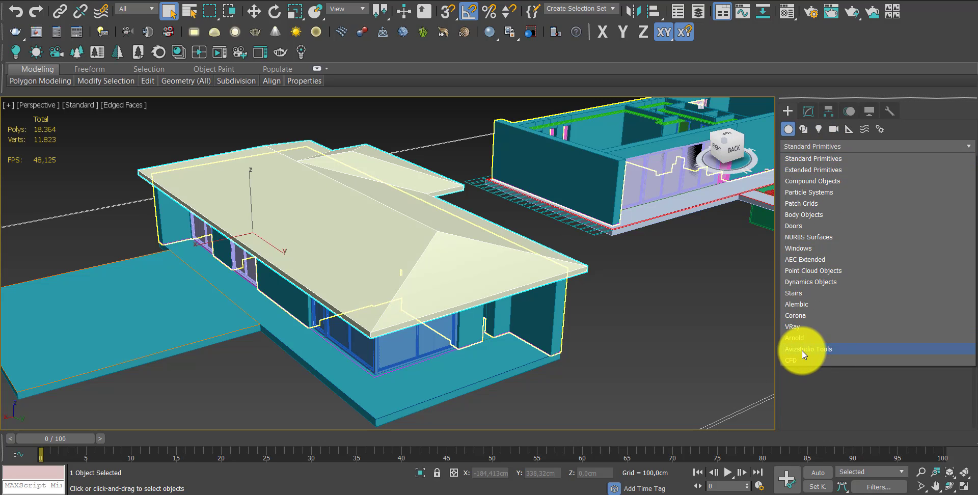
left_click(804, 350)
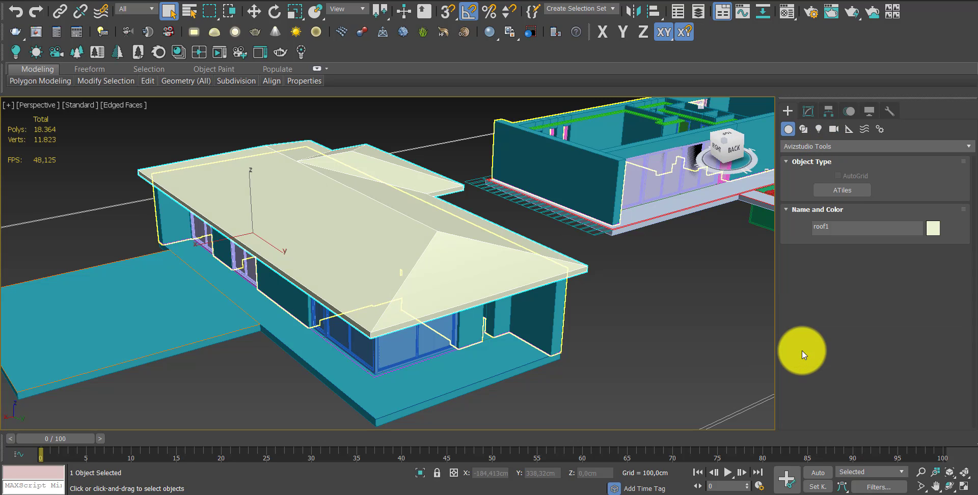
left_click(824, 195)
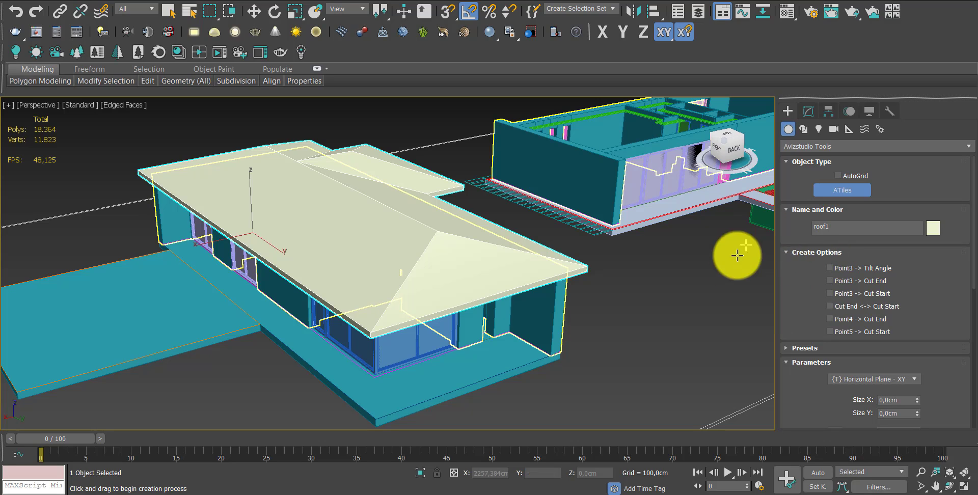
left_click(830, 268)
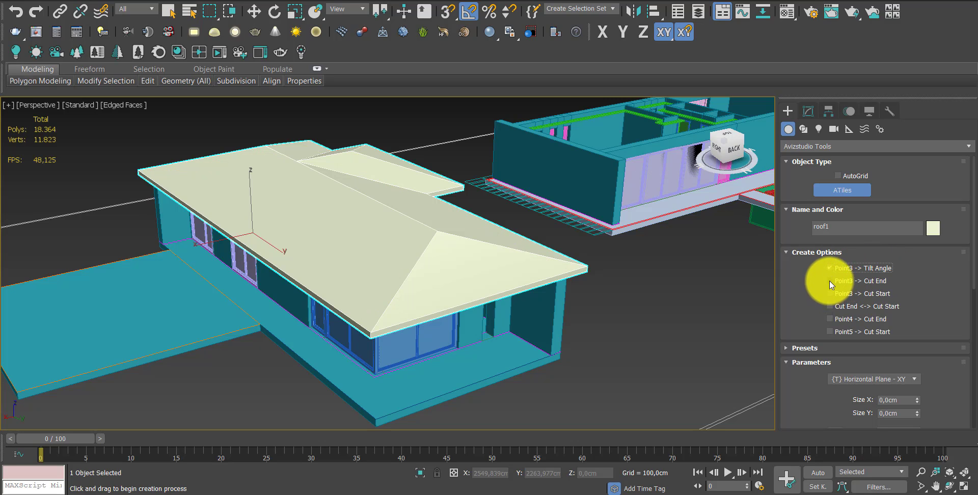
left_click(830, 280)
left_click(830, 293)
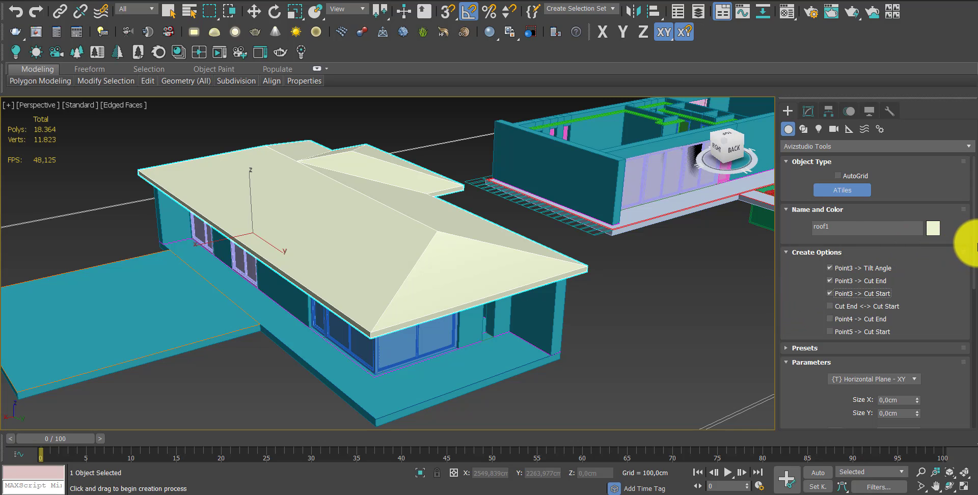
Choose RoofTiles-3 Main as the main tile and RoofTiles-3 First for the first row
left_click_drag(973, 250, 977, 405)
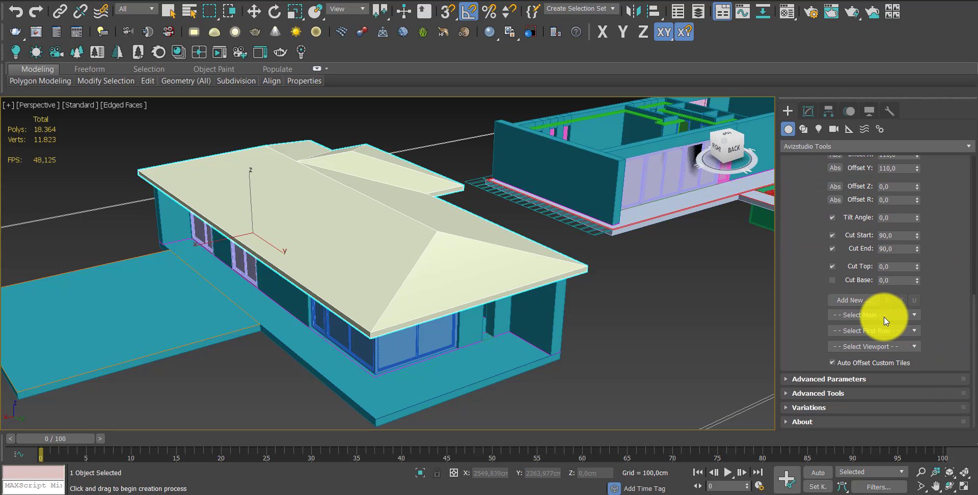
left_click(885, 321)
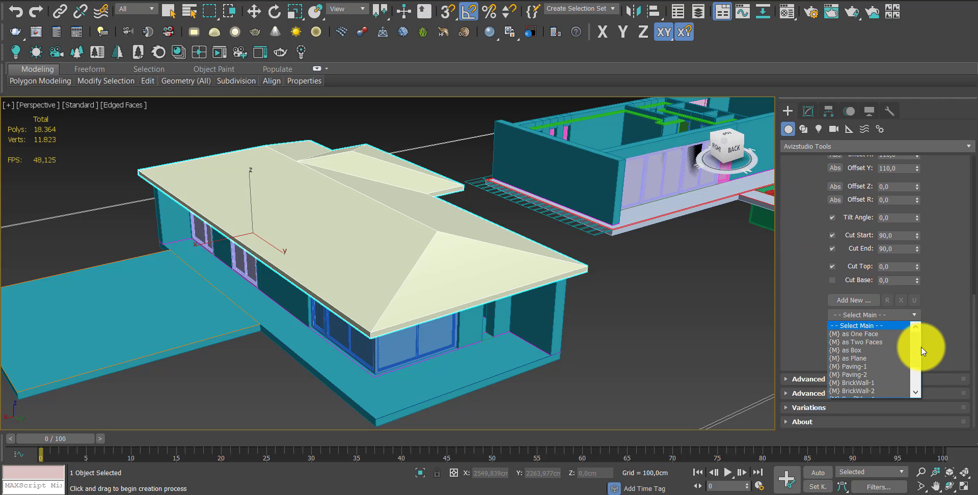
left_click_drag(917, 329, 917, 368)
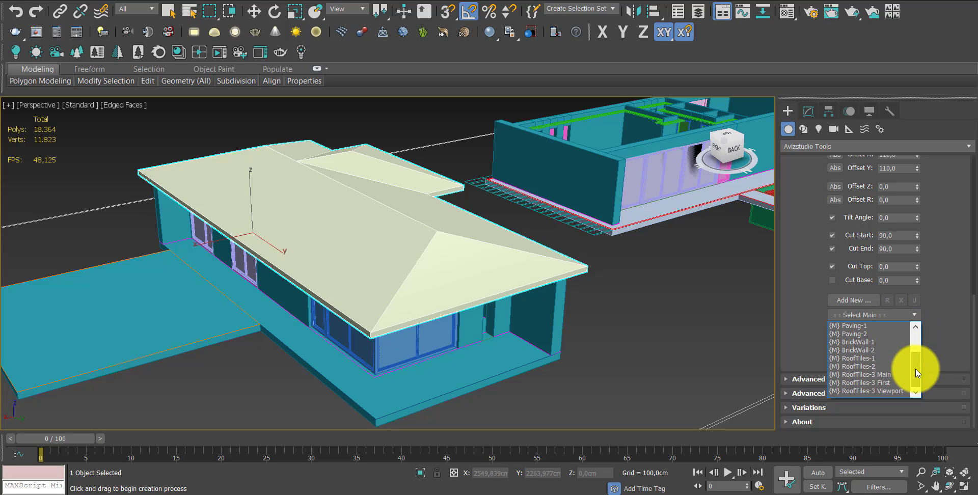
left_click(890, 376)
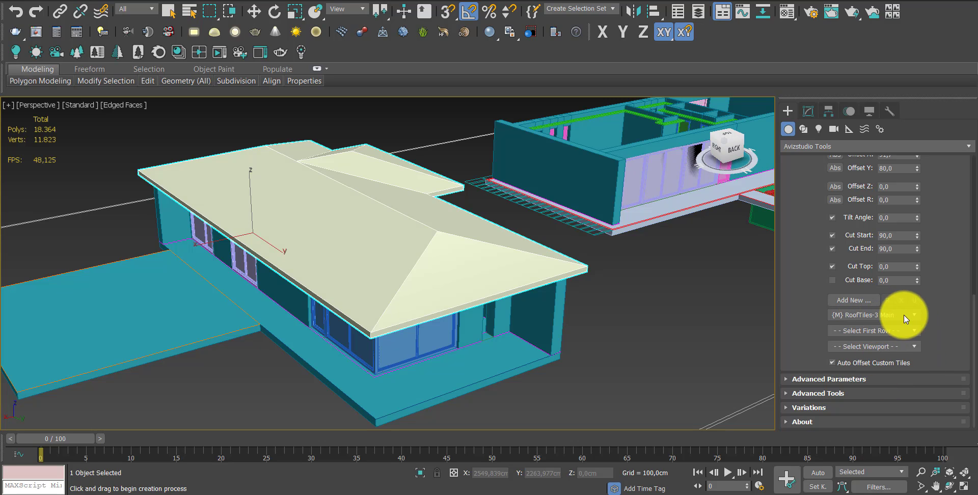
left_click(902, 330)
left_click_drag(920, 356, 922, 392)
left_click(886, 398)
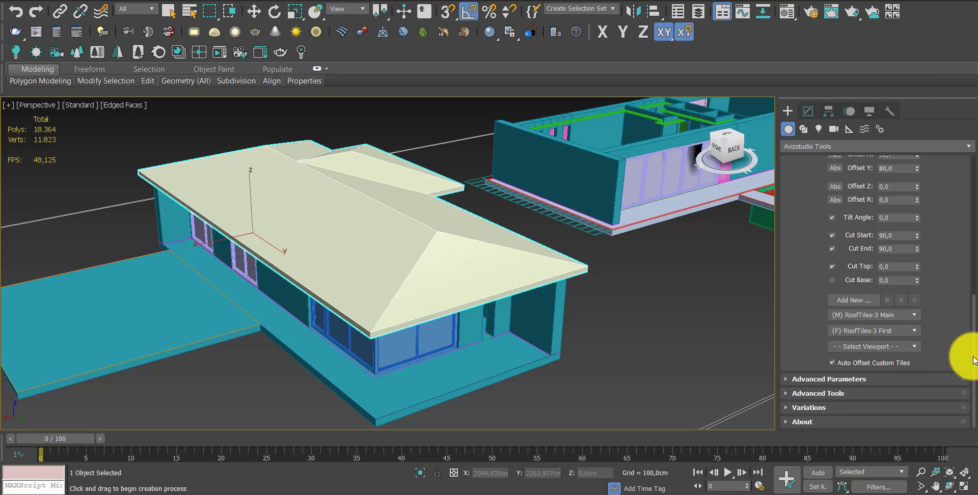
left_click_drag(974, 361, 963, 207)
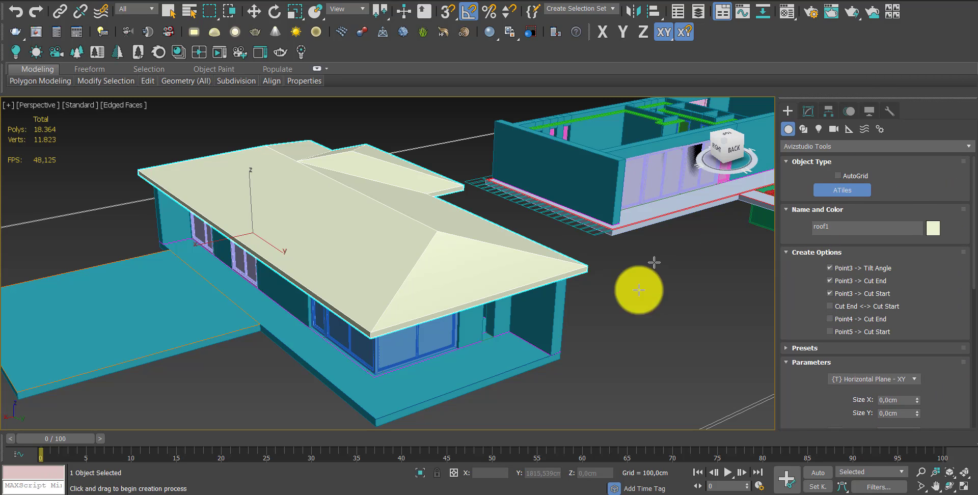
Zoom in on the roof and confirm Vertex snapping in the snap settings
scroll(531, 245, "up", 1)
scroll(484, 274, "up", 1)
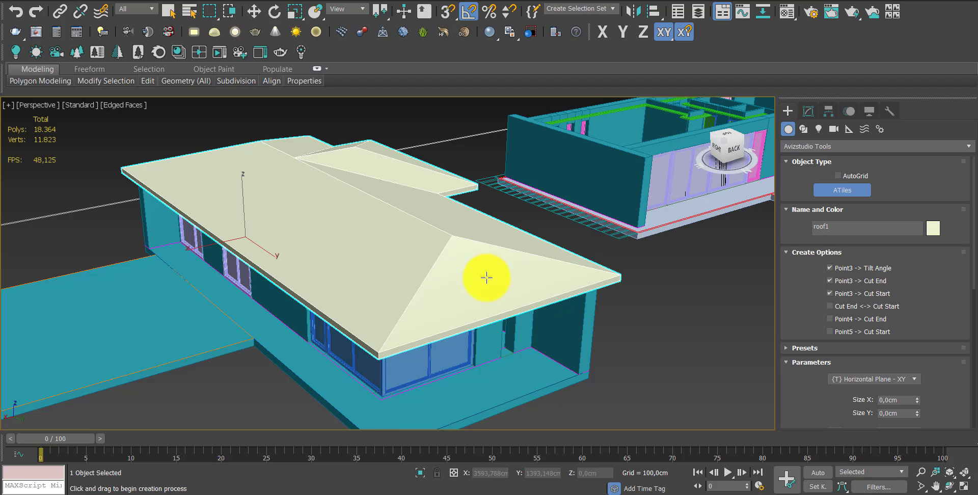
middle_click_drag(487, 278, 454, 245)
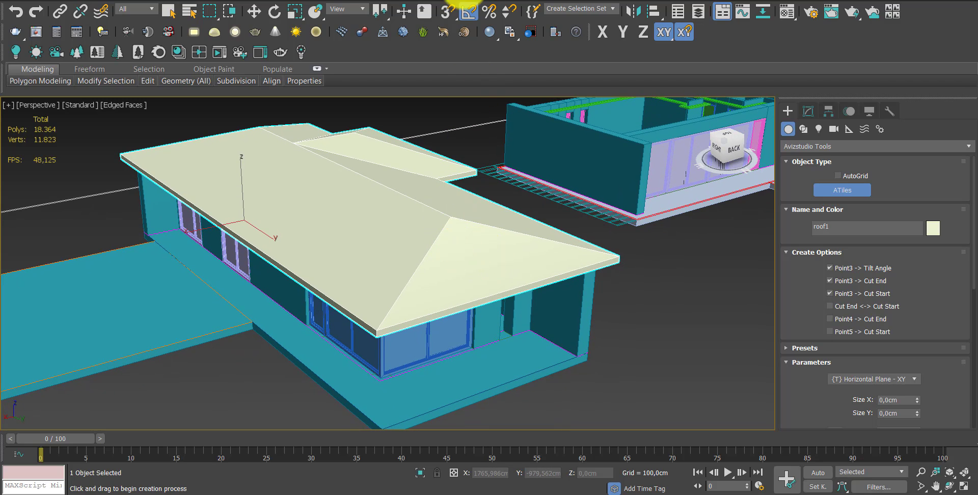
right_click(444, 14)
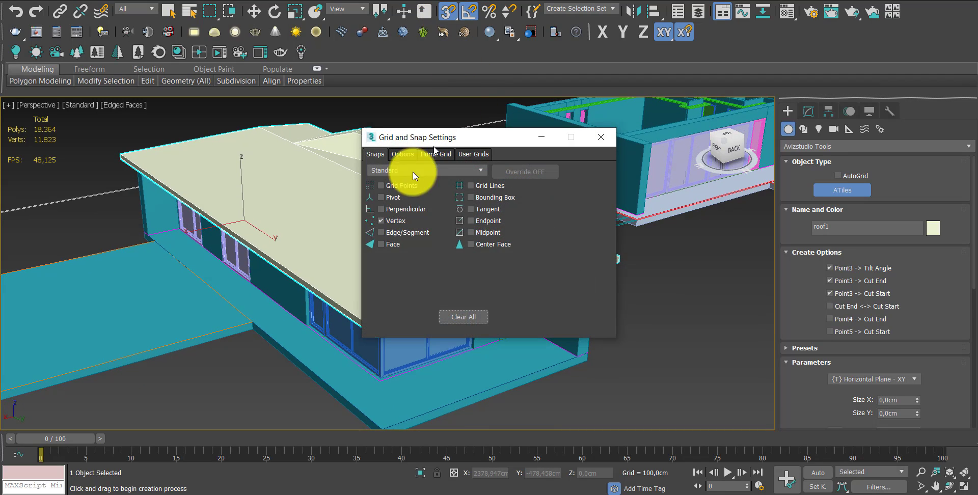
left_click(600, 137)
Snap to the right hip's two eave corners and top vertex to tile it
middle_click_drag(452, 277, 427, 315)
left_click(370, 340)
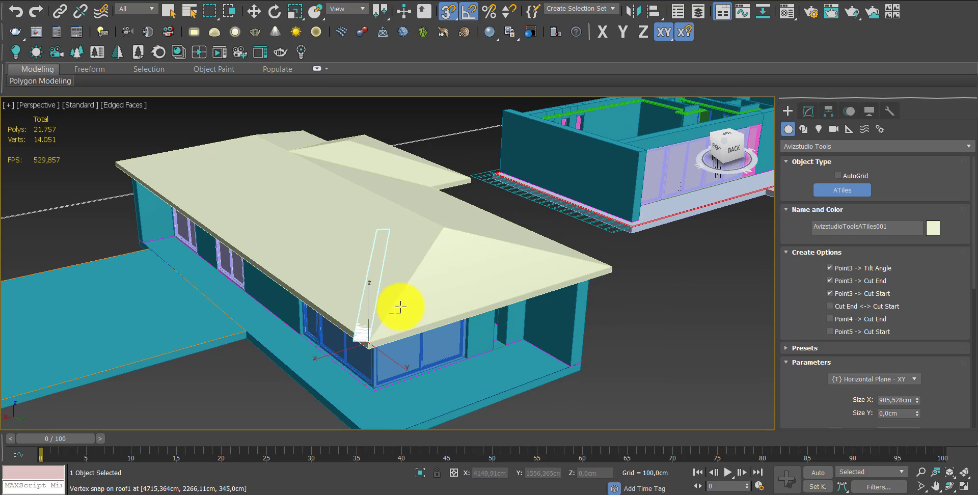
left_click(608, 263)
left_click(446, 228)
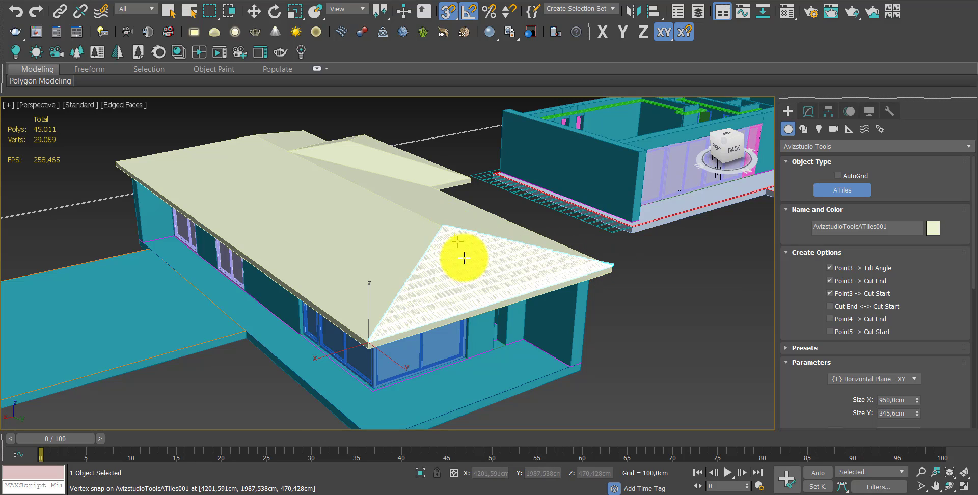
scroll(452, 299, "up", 2)
scroll(458, 302, "up", 4)
scroll(459, 295, "down", 1)
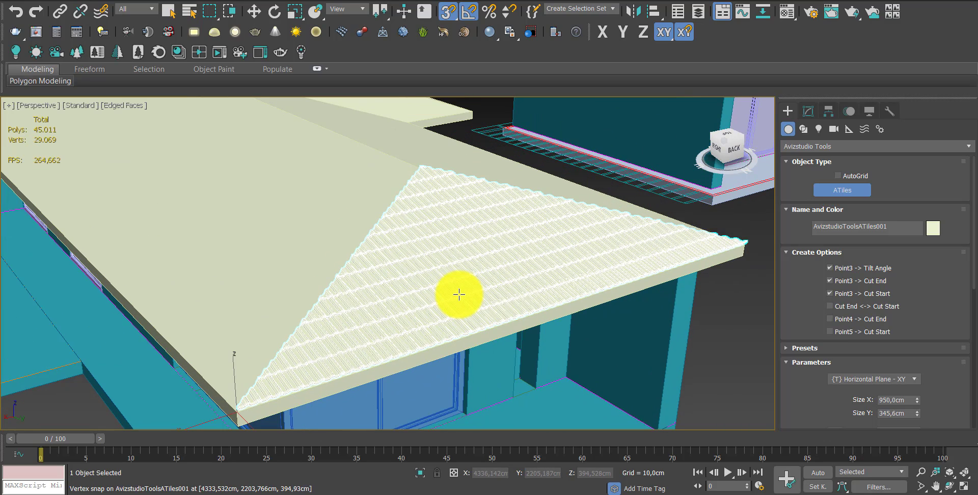
right_click(460, 292)
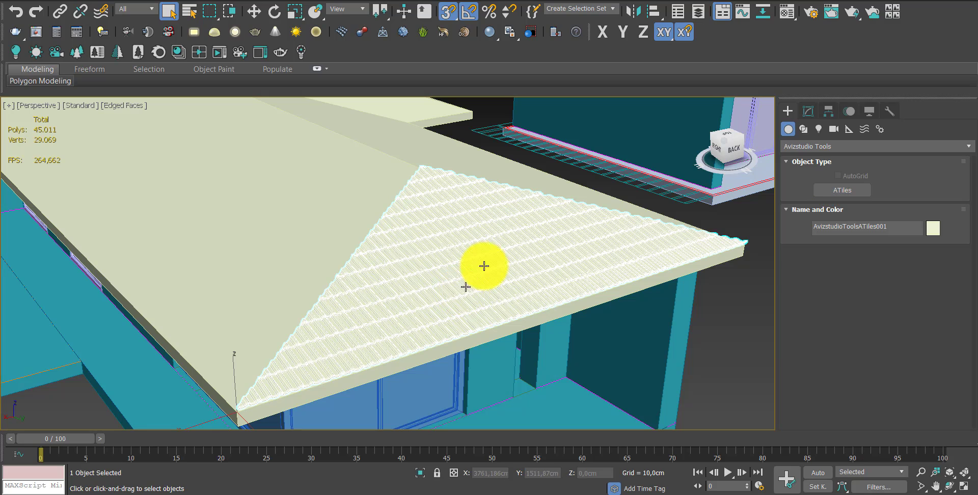
Give the ATiles001 tile object a grey object colour
left_click(810, 108)
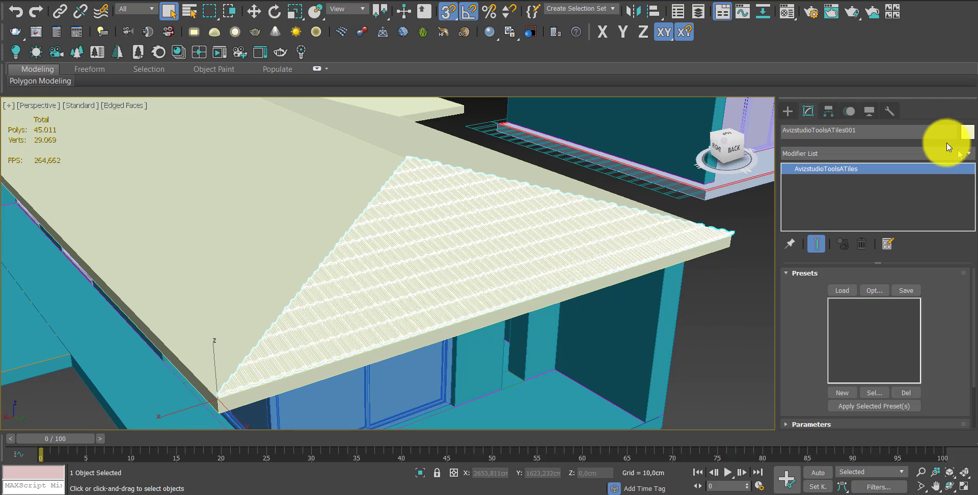
left_click(966, 134)
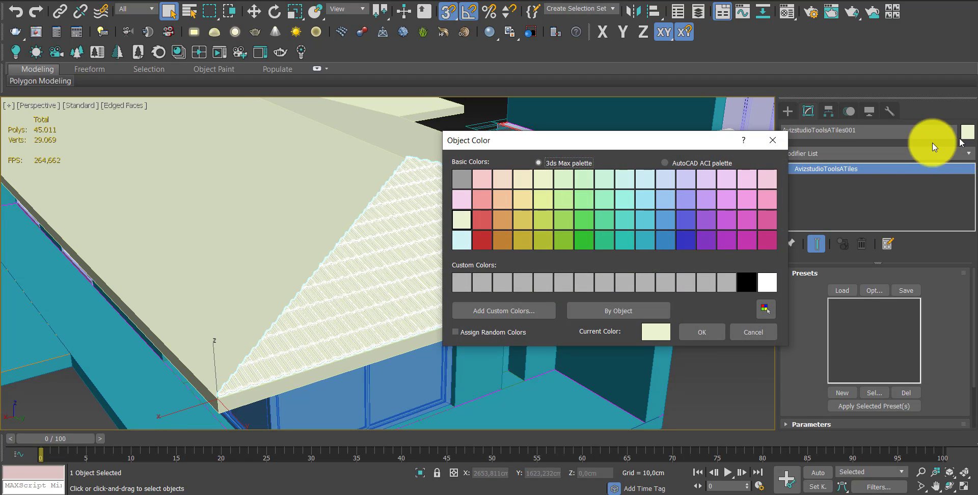
left_click(535, 292)
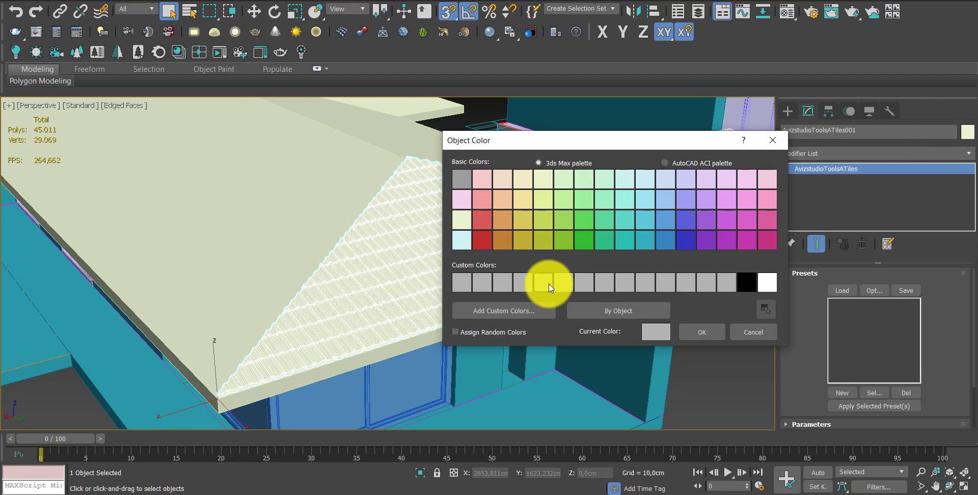
left_click(692, 332)
Orbit and zoom to an oblique view of the whole roof, back in the Create panel
mouse_move(692, 332)
middle_mouse_down()
mouse_move(579, 306)
mouse_move(647, 323)
mouse_move(595, 341)
mouse_move(579, 303)
mouse_move(539, 323)
mouse_move(552, 306)
mouse_move(468, 312)
mouse_move(230, 248)
middle_mouse_up()
scroll(452, 231, "down", 5)
mouse_move(452, 231)
middle_mouse_down("alt")
mouse_move(503, 327)
mouse_move(498, 302)
mouse_move(517, 294)
mouse_move(397, 271)
middle_mouse_up("alt")
scroll(511, 262, "up", 3)
scroll(498, 279, "up", 2)
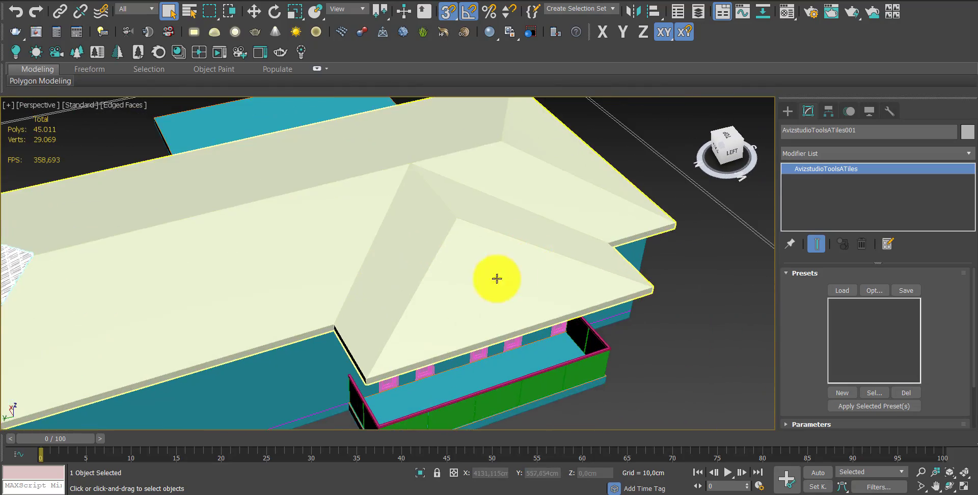
scroll(474, 230, "up", 2)
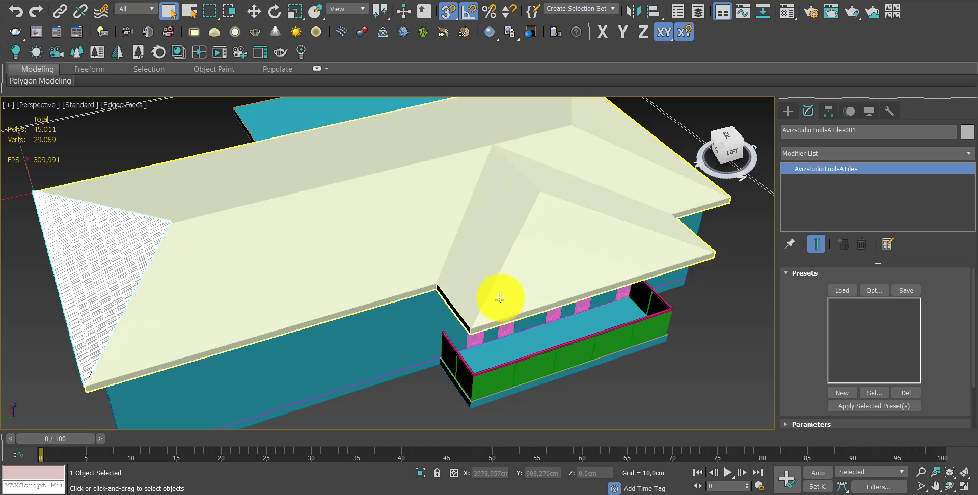
scroll(503, 282, "down", 3)
mouse_move(503, 282)
middle_mouse_down()
mouse_move(498, 290)
mouse_move(515, 283)
middle_mouse_up()
scroll(498, 296, "up", 3)
scroll(499, 300, "down", 2)
scroll(530, 259, "up", 1)
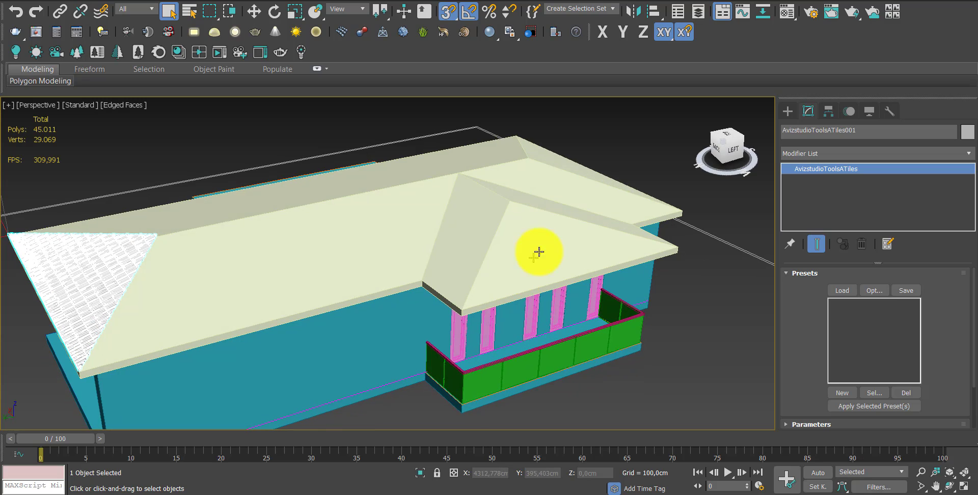
scroll(540, 247, "up", 1)
scroll(542, 245, "up", 1)
scroll(542, 245, "up", 1)
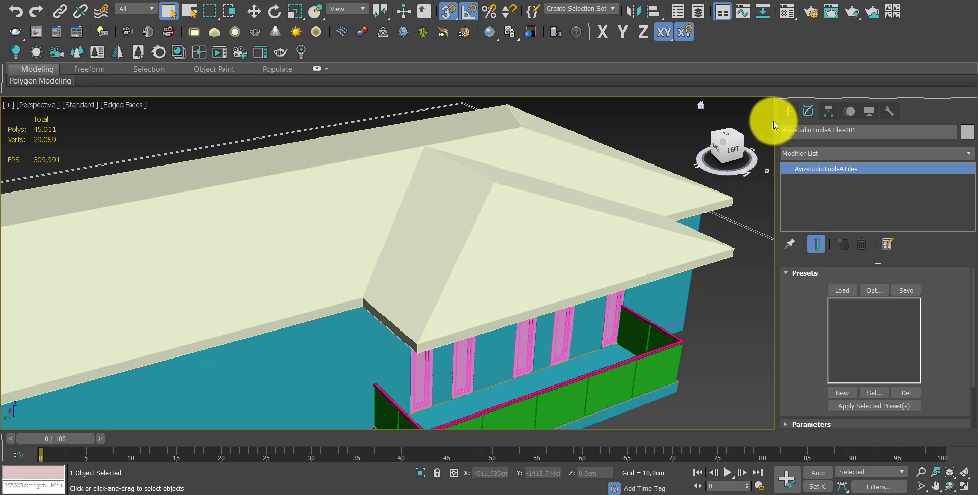
left_click(788, 111)
Tile the gable triangle above the porch from its two eave corners up to the apex
left_click(836, 191)
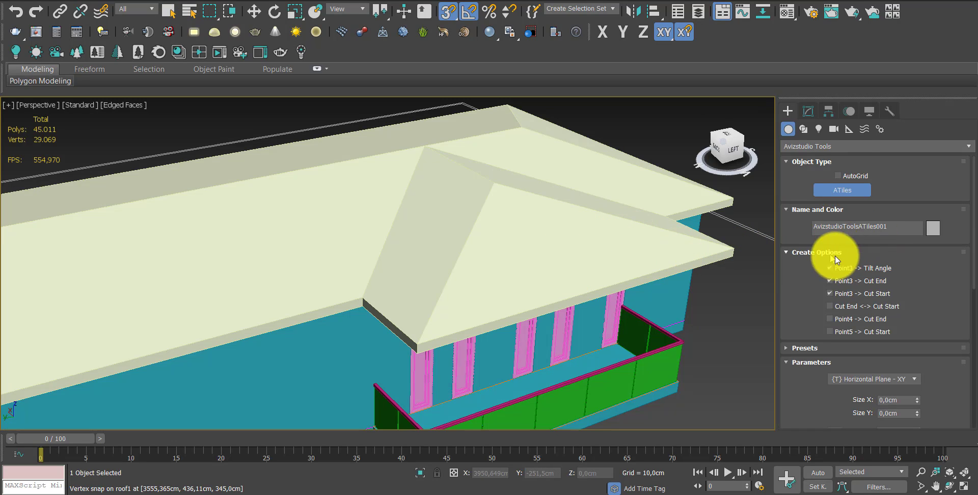
left_click(416, 342)
left_click(734, 248)
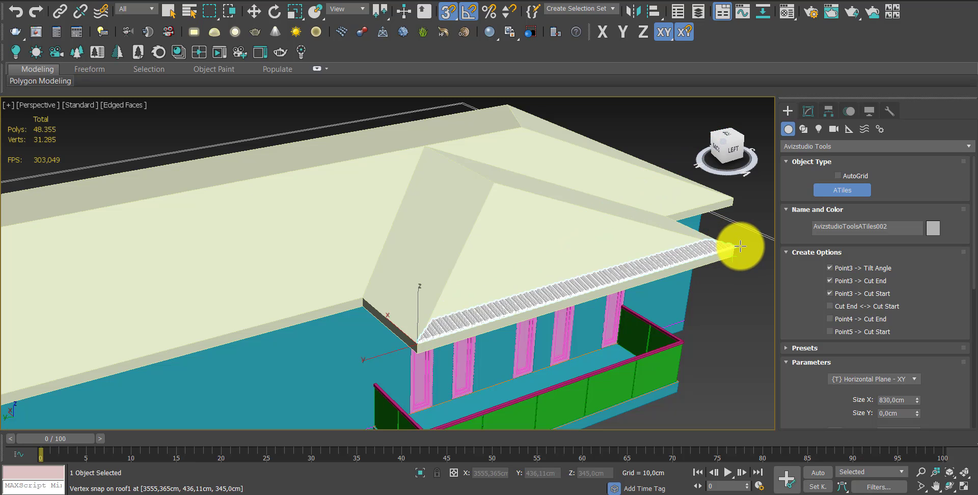
left_click(494, 185)
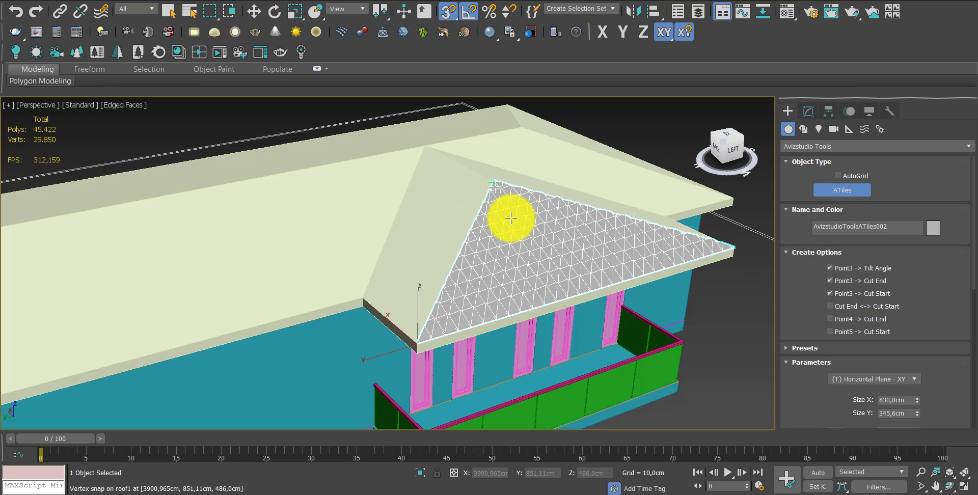
left_click(511, 218)
scroll(637, 273, "down", 1)
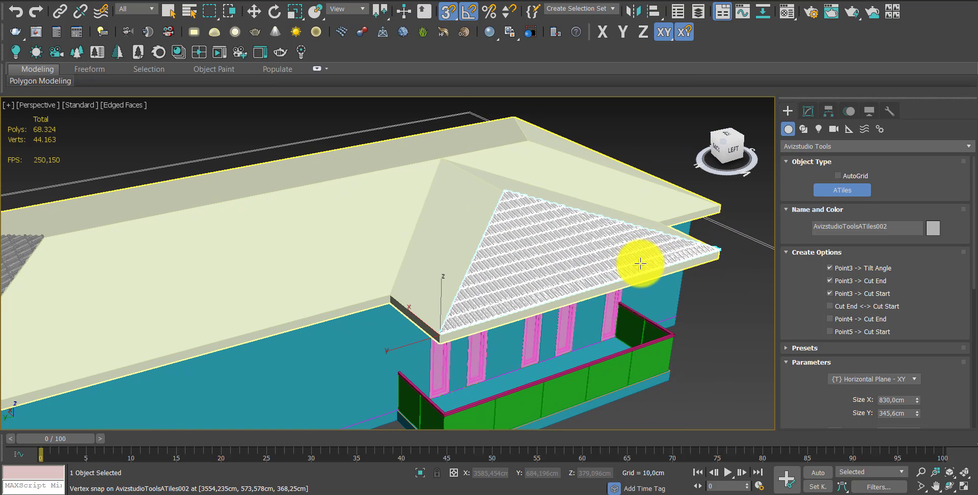
mouse_move(683, 262)
middle_mouse_down("alt")
mouse_move(594, 277)
mouse_move(376, 264)
mouse_move(431, 307)
mouse_move(415, 357)
middle_mouse_up("alt")
right_click(409, 378)
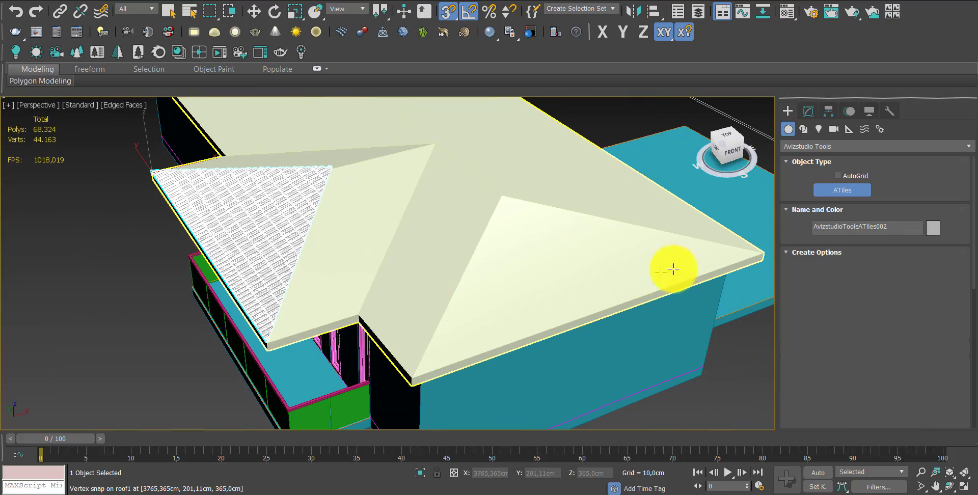
Tile the neighbouring triangular hip face from its eave up to its apex
left_click(755, 254)
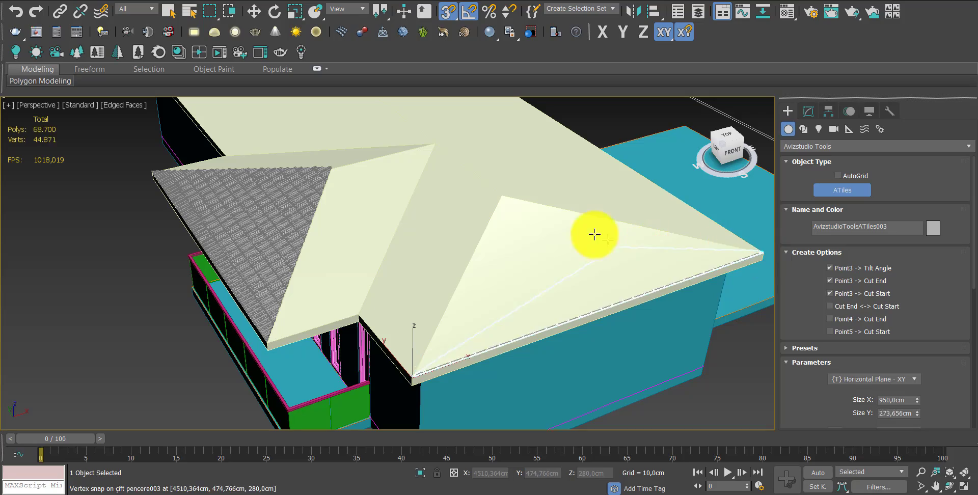
left_click(503, 196)
scroll(568, 312, "down", 2)
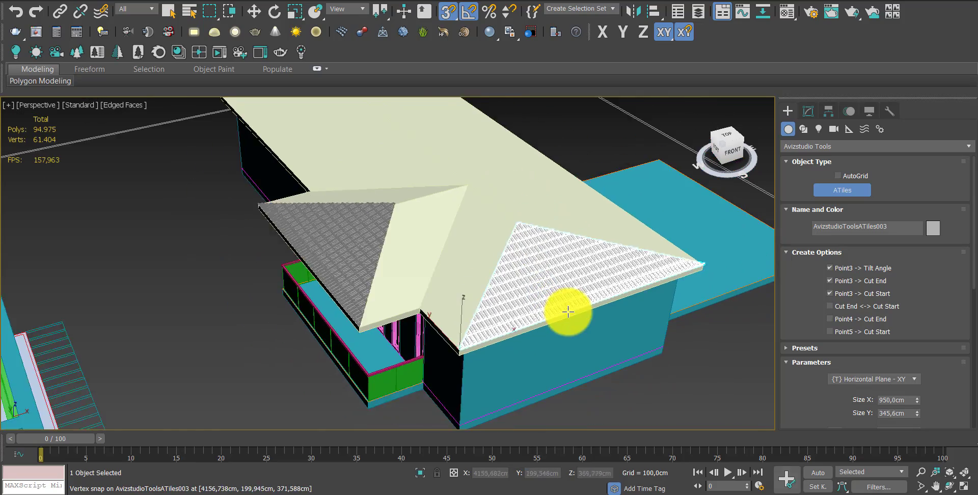
scroll(569, 312, "down", 2)
mouse_move(568, 291)
middle_mouse_down("alt")
mouse_move(540, 286)
mouse_move(579, 280)
mouse_move(367, 309)
mouse_move(496, 321)
mouse_move(499, 306)
mouse_move(563, 288)
mouse_move(535, 285)
middle_mouse_up("alt")
scroll(506, 307, "down", 2)
scroll(515, 306, "up", 2)
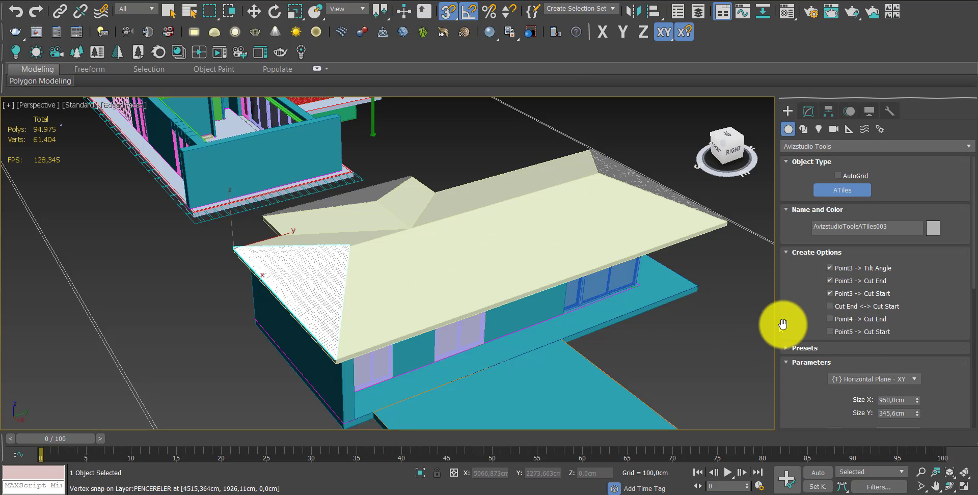
Enable Point5 Cut Start and begin the long slope's tiles at its eave corner
left_click(830, 332)
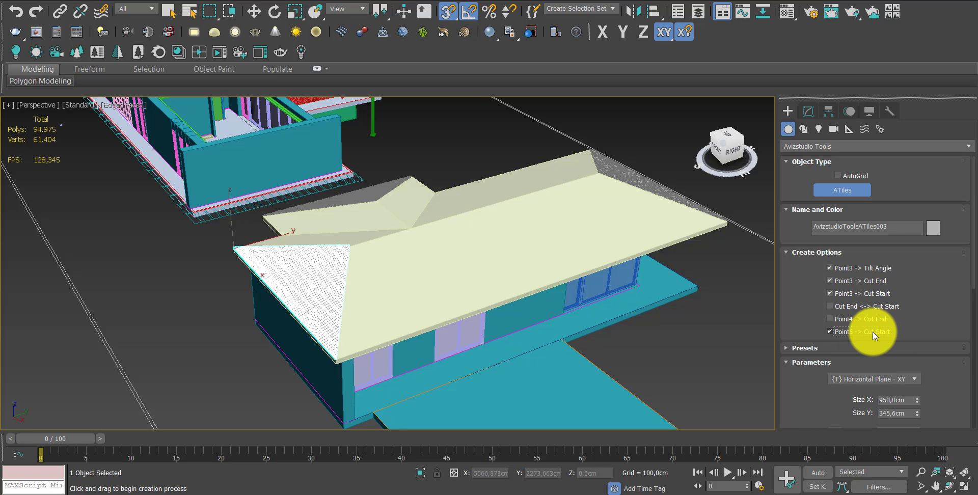
middle_click_drag(341, 337, 331, 345)
scroll(331, 345, "up", 3)
scroll(328, 357, "up", 3)
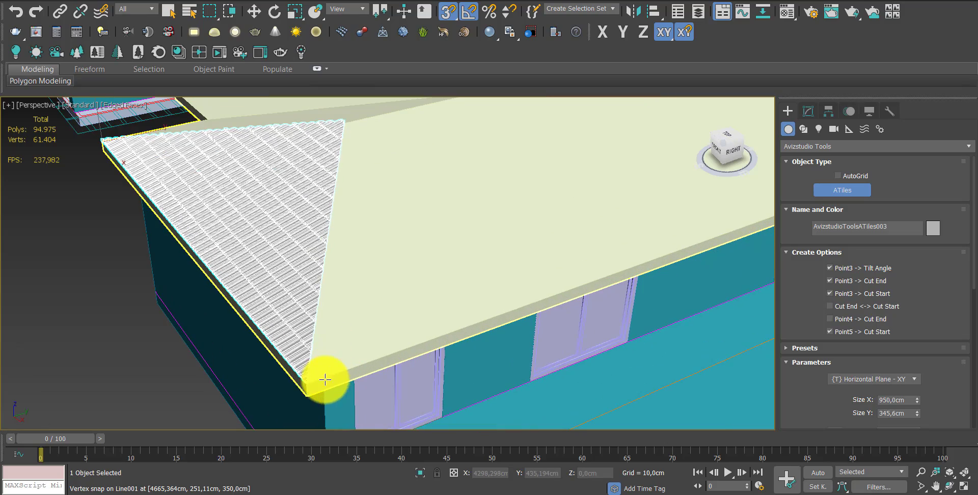
left_click(384, 347)
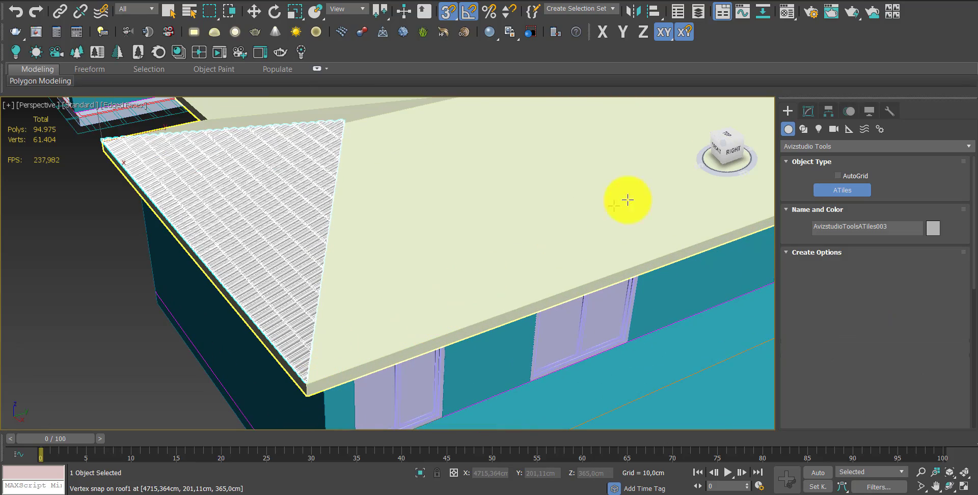
scroll(628, 200, "down", 3)
scroll(560, 240, "down", 3)
scroll(678, 199, "up", 5)
middle_click_drag(678, 198, 421, 330)
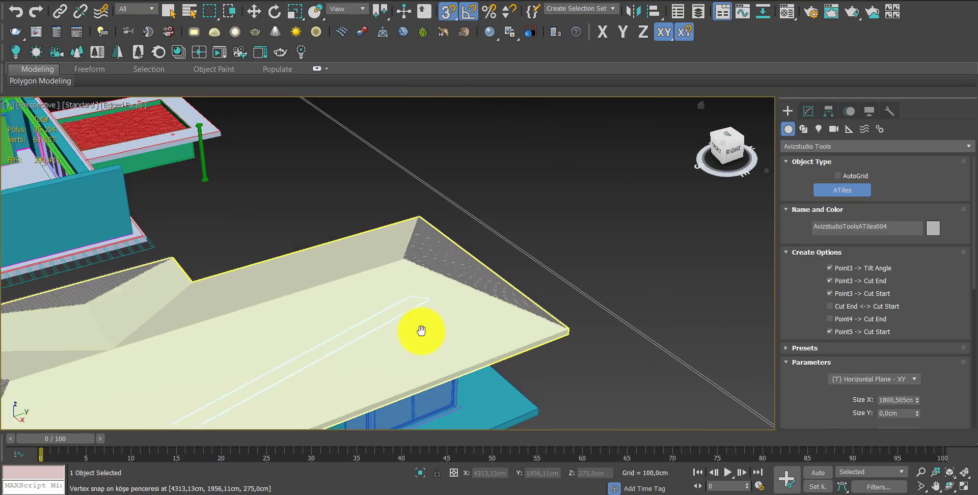
Run the tiles up the long main slope to the ridge, 2065 by 518.134 cm
left_click(568, 329)
scroll(408, 262, "up", 3)
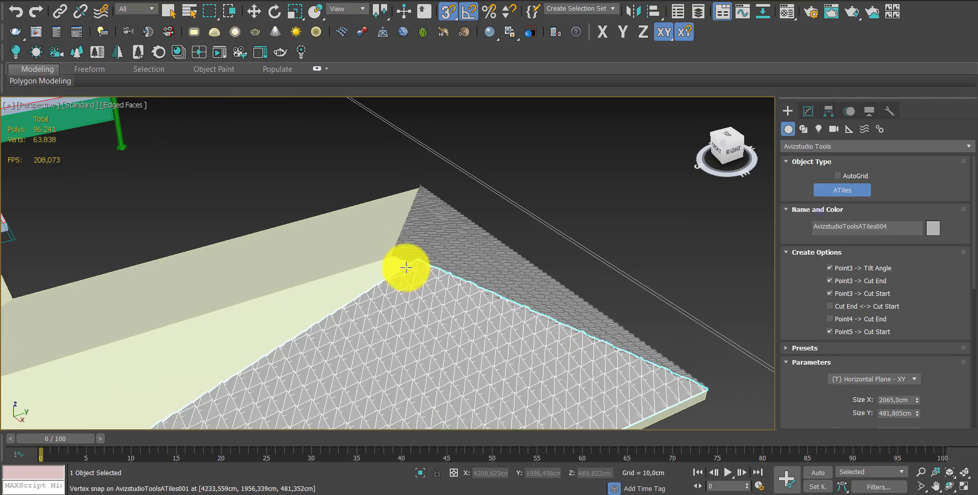
scroll(403, 268, "up", 2)
middle_click_drag(397, 272, 387, 253)
scroll(448, 289, "down", 3)
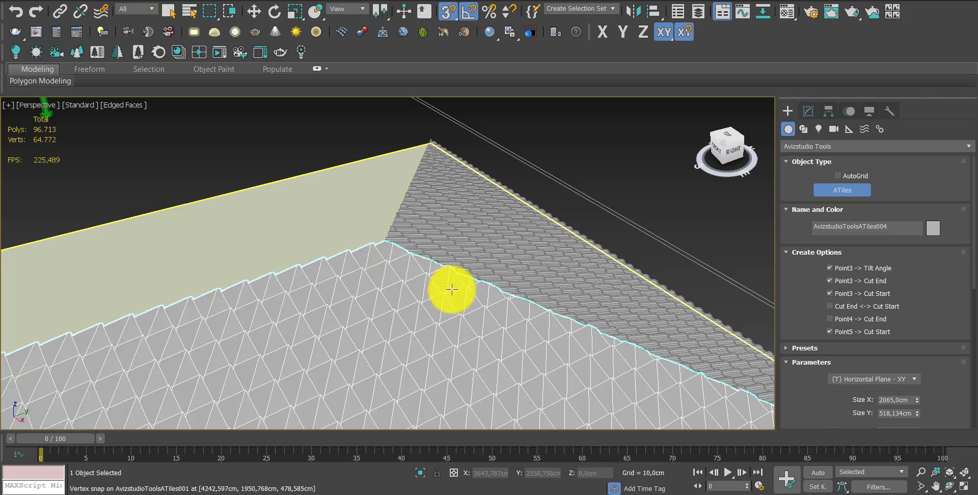
scroll(345, 367, "down", 3)
scroll(609, 275, "up", 3)
scroll(301, 309, "up", 3)
Pan and orbit to check where the tiled areas meet and view the house's other side
middle_click_drag(301, 308, 528, 253)
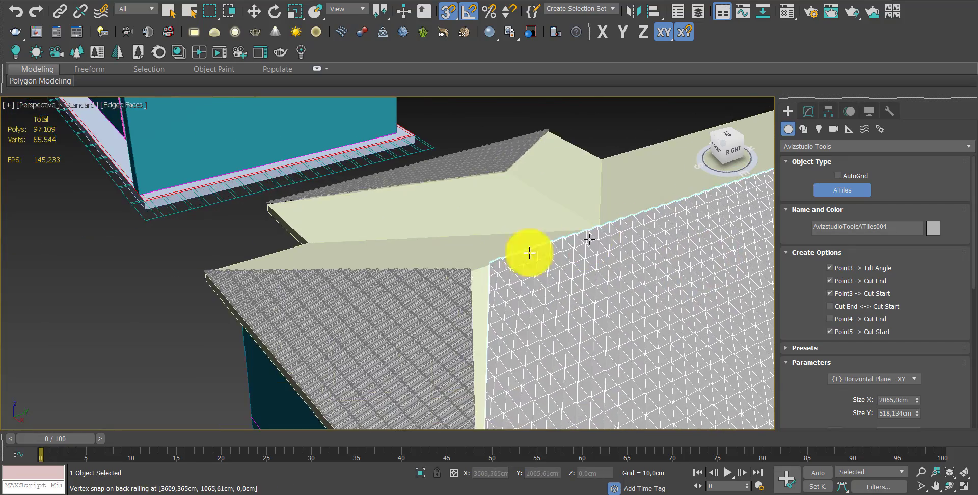
scroll(484, 258, "up", 2)
scroll(463, 284, "up", 2)
scroll(461, 285, "down", 2)
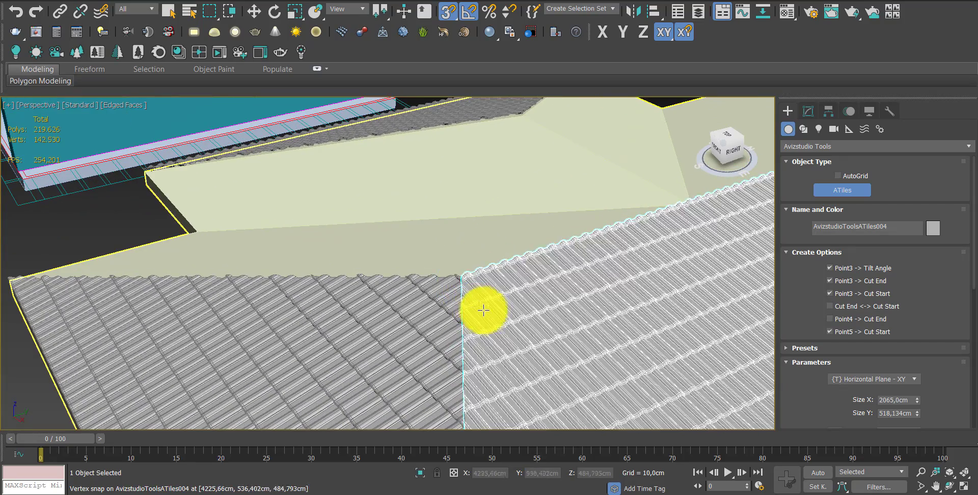
scroll(476, 310, "down", 2)
scroll(493, 310, "down", 2)
mouse_move(535, 321)
middle_mouse_down()
mouse_move(511, 296)
mouse_move(488, 294)
middle_mouse_up()
mouse_move(553, 293)
middle_mouse_down("alt")
mouse_move(546, 313)
mouse_move(622, 301)
mouse_move(759, 339)
mouse_move(668, 337)
middle_mouse_up("alt")
scroll(437, 306, "up", 2)
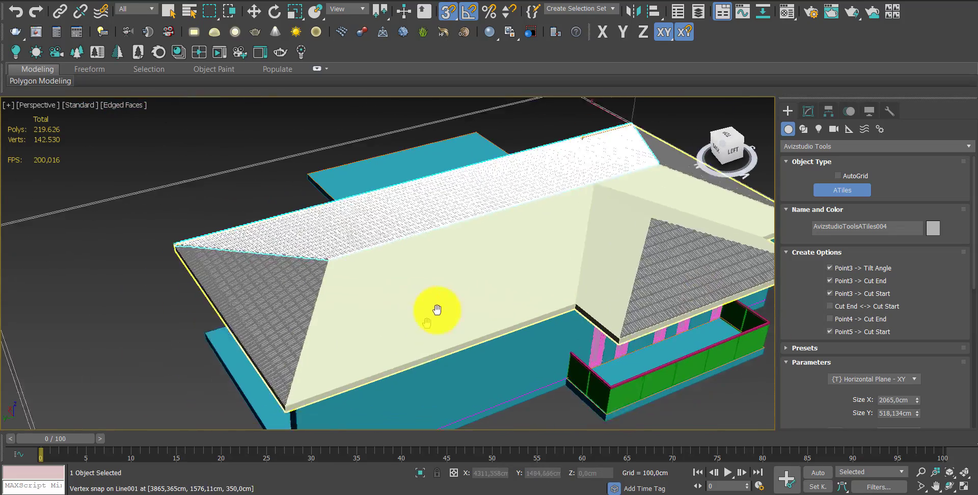
scroll(323, 378, "up", 3)
scroll(314, 392, "up", 3)
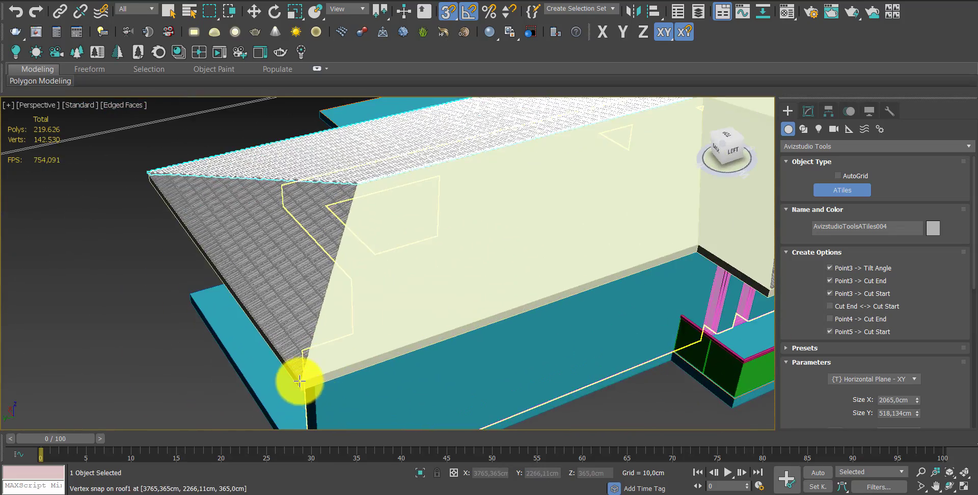
Lay a new tile row along the hip face's eave between its corners
left_click_drag(300, 381, 460, 296)
left_click(696, 248)
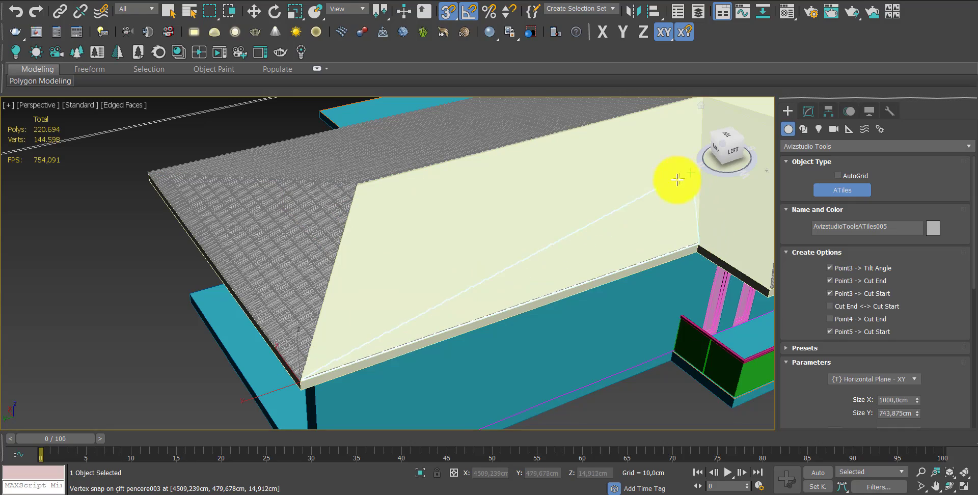
middle_click_drag(680, 174, 581, 256, "alt")
scroll(620, 164, "up", 3)
scroll(616, 161, "up", 2)
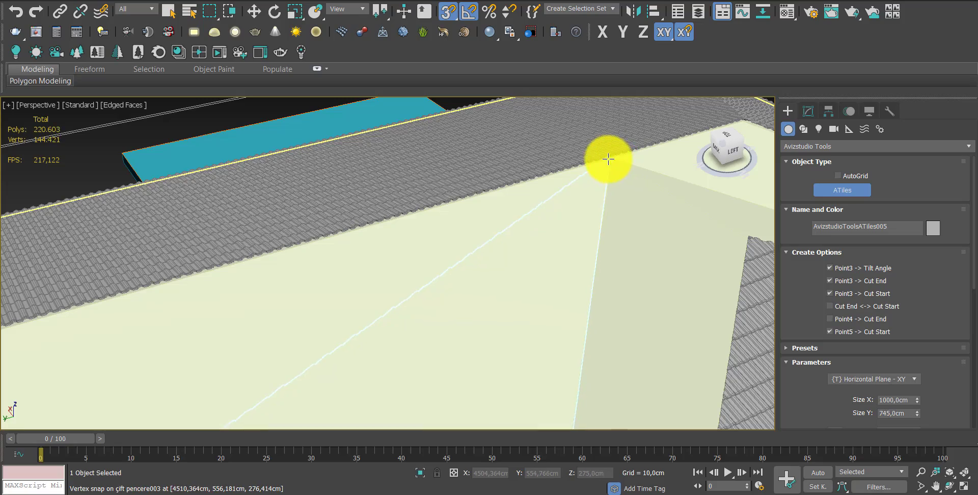
scroll(607, 161, "up", 2)
scroll(602, 162, "up", 2)
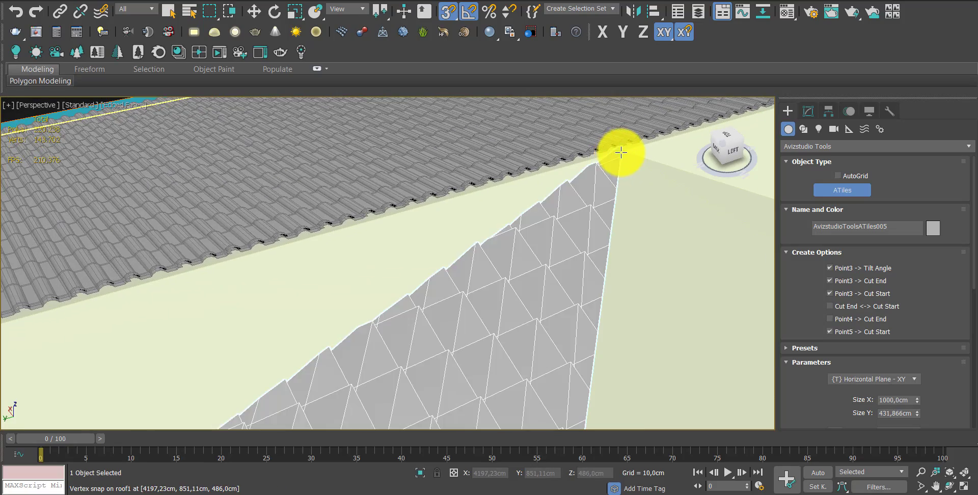
mouse_move(612, 164)
middle_mouse_down("alt")
mouse_move(502, 258)
mouse_move(361, 299)
mouse_move(647, 170)
mouse_move(502, 154)
mouse_move(428, 252)
middle_mouse_up("alt")
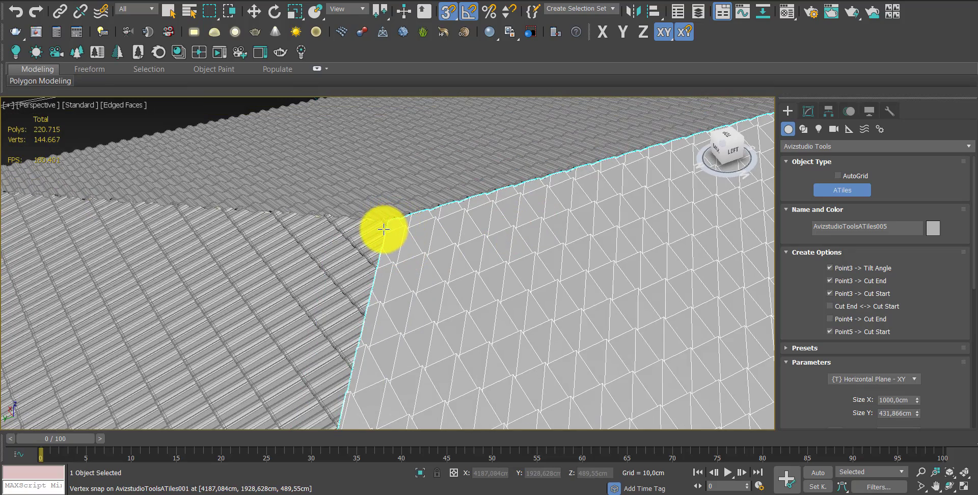
Complete the hip-face tiles at 1000 by 431.866 cm and start a piece at the gable corner
left_click(383, 230)
scroll(444, 273, "down", 3)
mouse_move(448, 273)
middle_mouse_down("alt")
mouse_move(671, 306)
mouse_move(472, 318)
middle_mouse_up("alt")
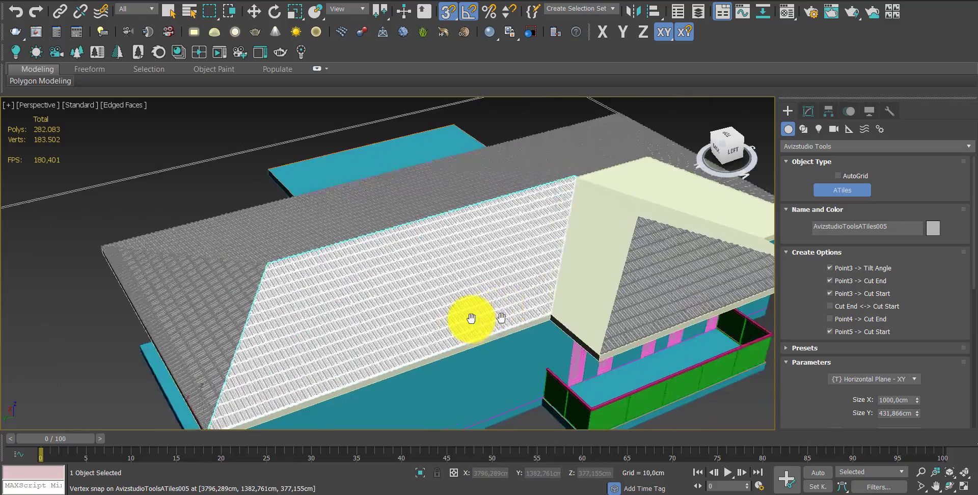
scroll(533, 307, "up", 3)
scroll(485, 316, "up", 3)
scroll(500, 323, "up", 2)
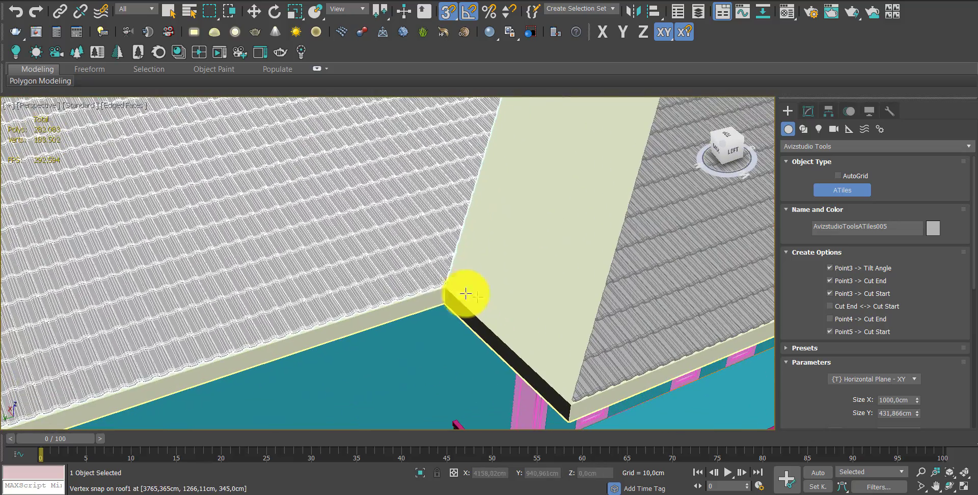
left_click(444, 292)
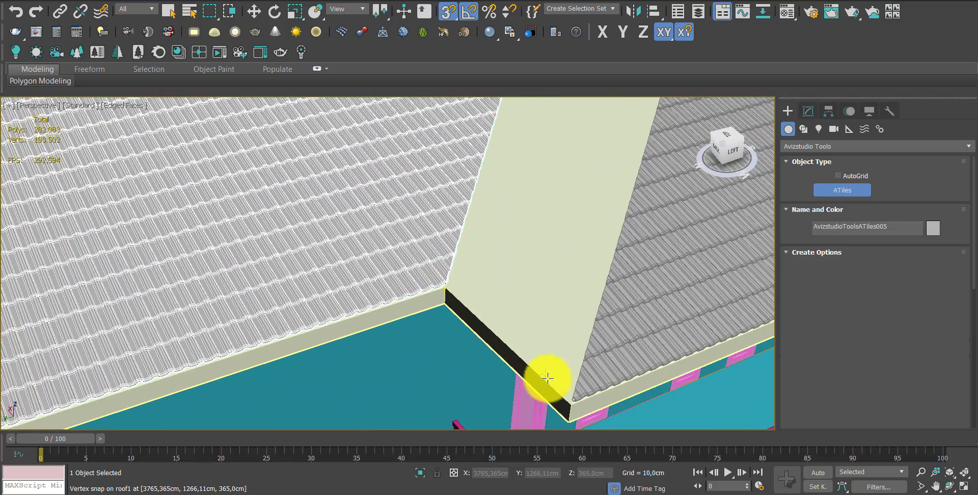
Set the porch gable's tile strip along its eave and extend it up the slope
left_click(567, 404)
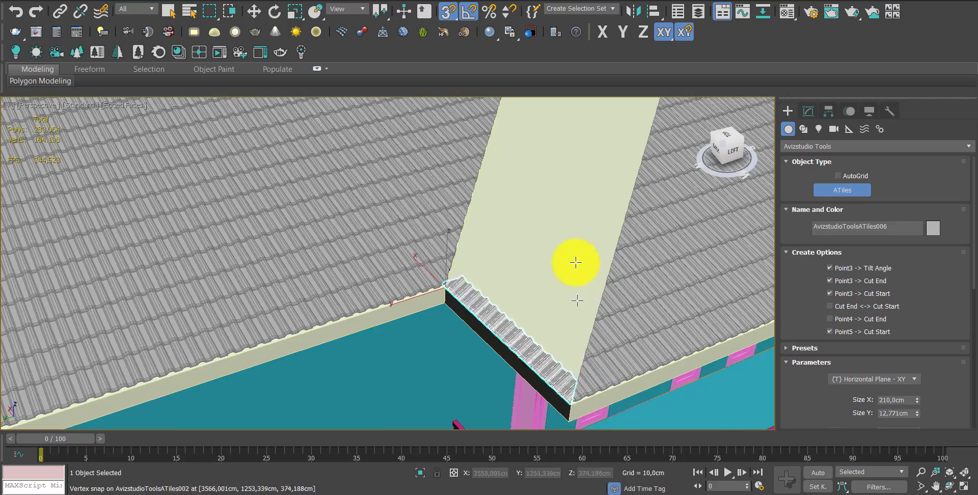
mouse_move(576, 263)
middle_mouse_down("alt")
mouse_move(594, 240)
mouse_move(535, 251)
middle_mouse_up("alt")
scroll(557, 184, "up", 3)
scroll(528, 222, "up", 3)
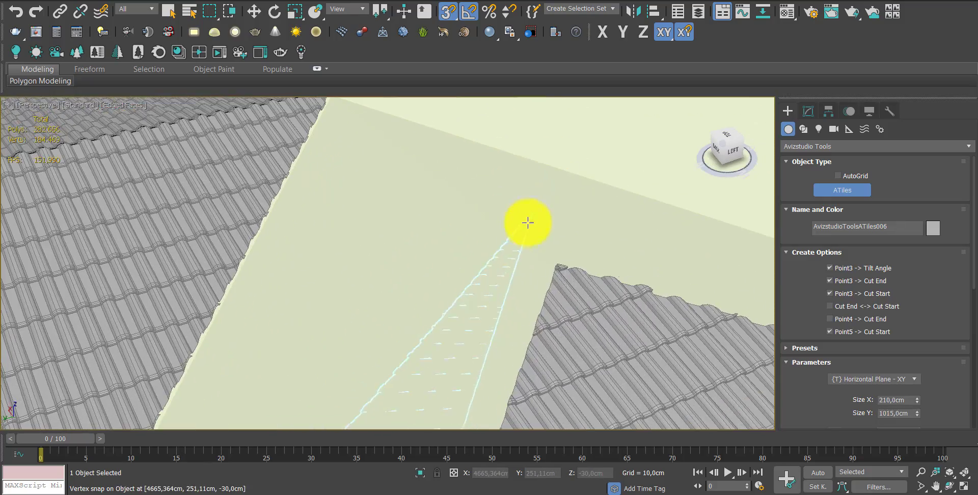
scroll(535, 280, "down", 2)
scroll(510, 296, "down", 2)
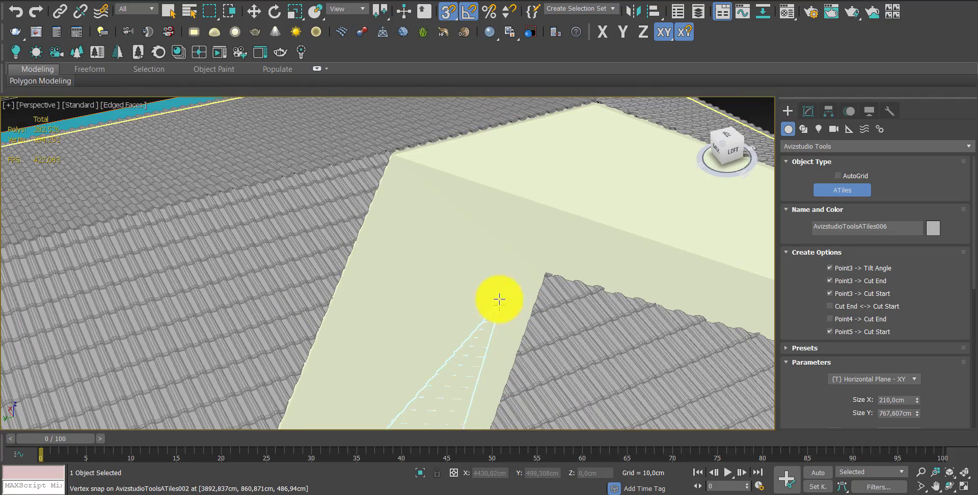
scroll(489, 280, "down", 1)
mouse_move(480, 282)
middle_mouse_down("alt")
mouse_move(524, 262)
mouse_move(448, 295)
middle_mouse_up("alt")
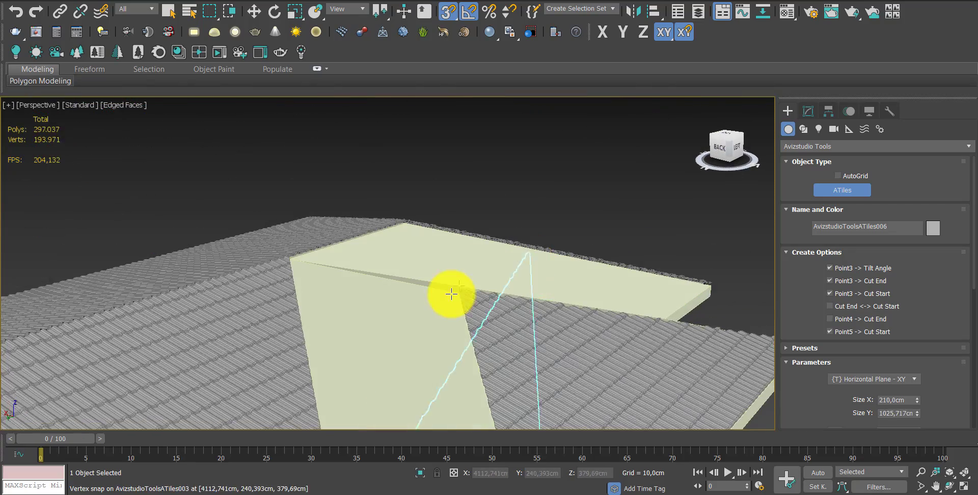
left_click(457, 290)
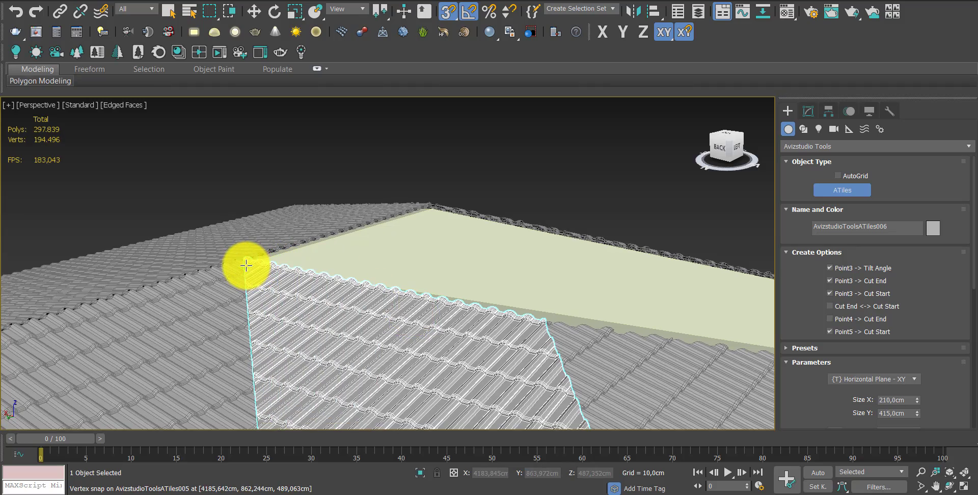
Check the gable from the side and front, then finish ATiles006 at 218 by 415 cm
scroll(354, 266, "down", 2)
scroll(448, 292, "down", 2)
scroll(448, 292, "down", 2)
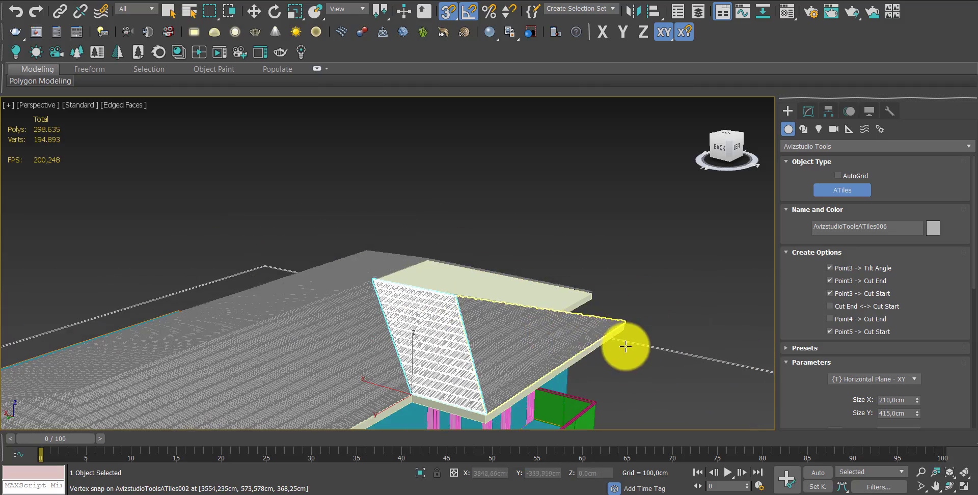
middle_click_drag(625, 343, 598, 354, "alt")
scroll(551, 365, "up", 3)
scroll(551, 365, "down", 3)
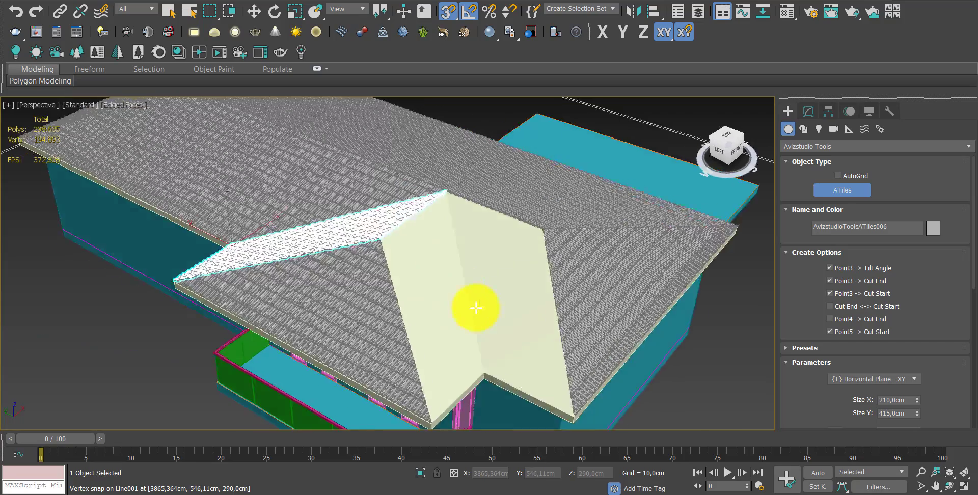
middle_click_drag(499, 286, 422, 334, "alt")
scroll(424, 344, "up", 2)
scroll(424, 345, "down", 3)
scroll(364, 359, "up", 4)
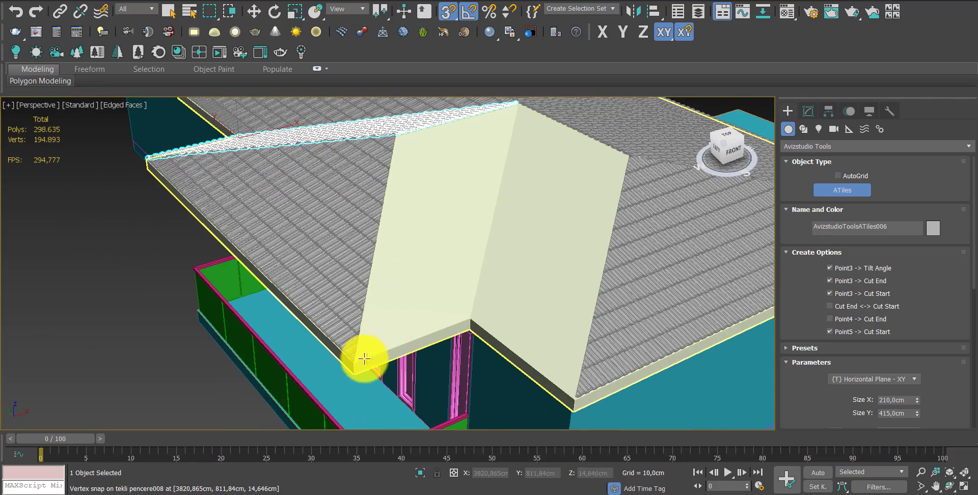
left_click(355, 364)
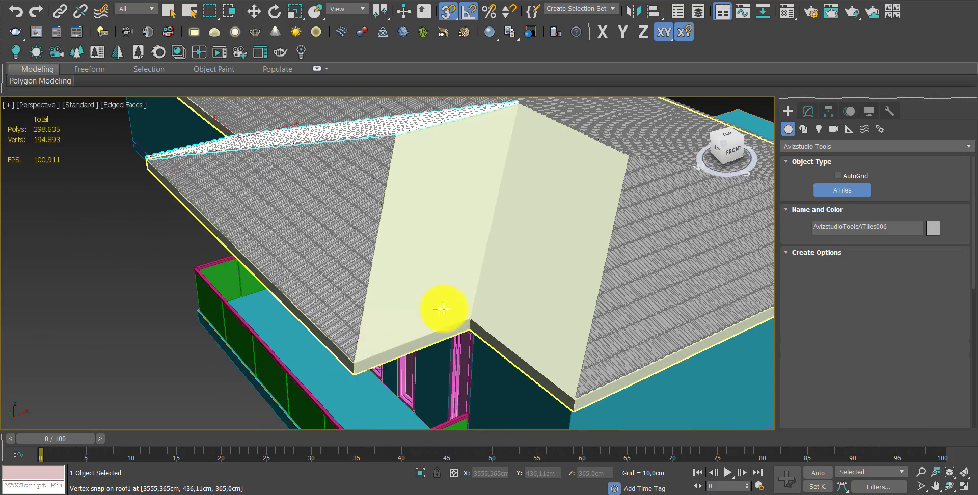
Start a tile piece at the gable corner and anchor it at the gable peak
left_click(470, 318)
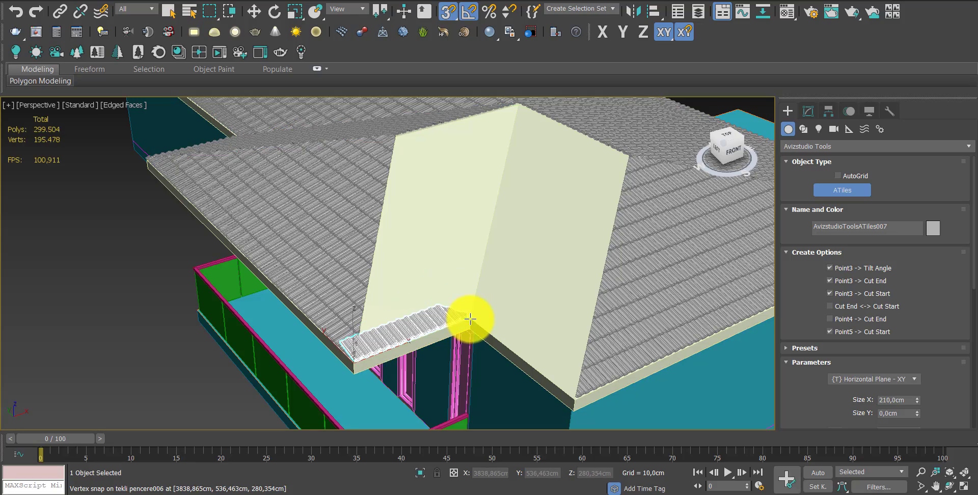
mouse_move(500, 212)
middle_mouse_down()
mouse_move(482, 264)
mouse_move(454, 258)
middle_mouse_up()
scroll(454, 258, "up", 2)
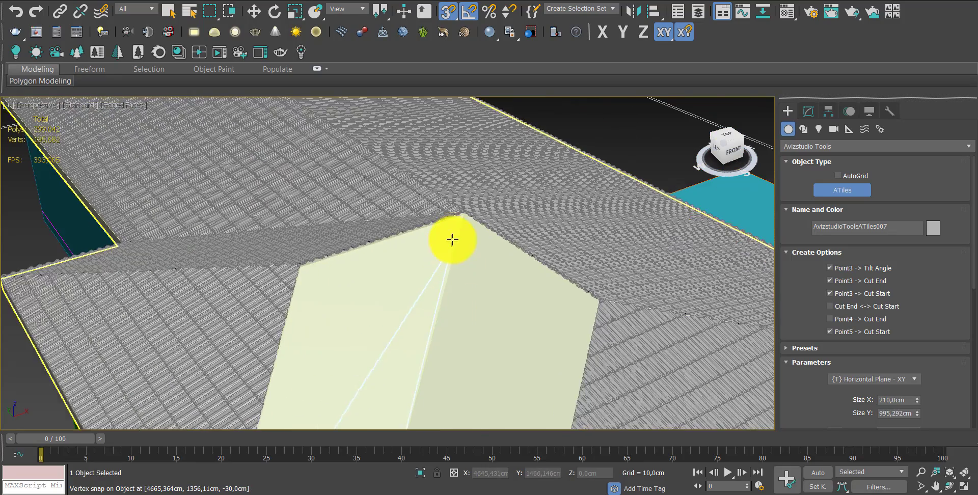
scroll(461, 224, "up", 2)
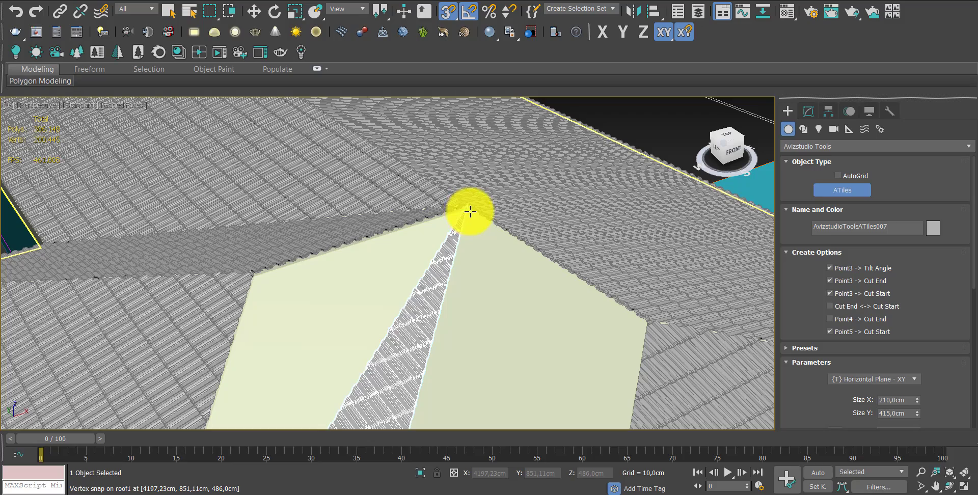
scroll(471, 212, "up", 2)
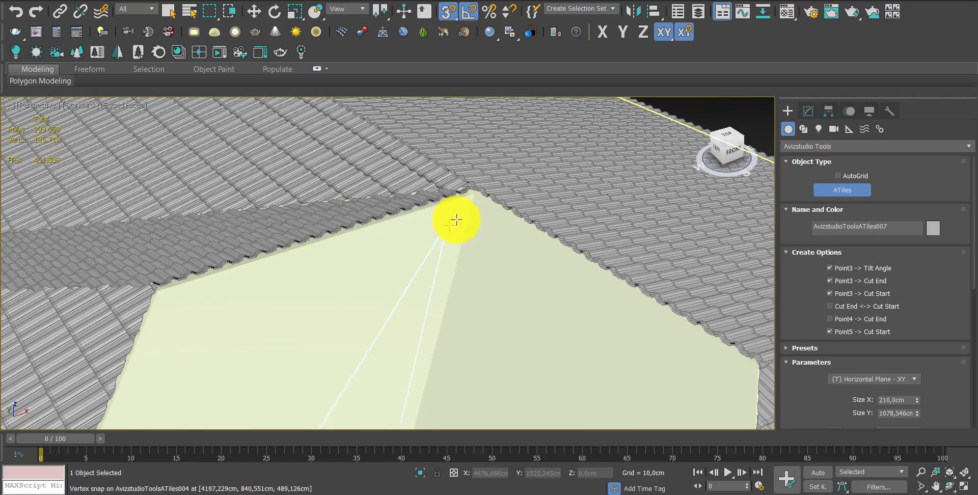
left_click(472, 197)
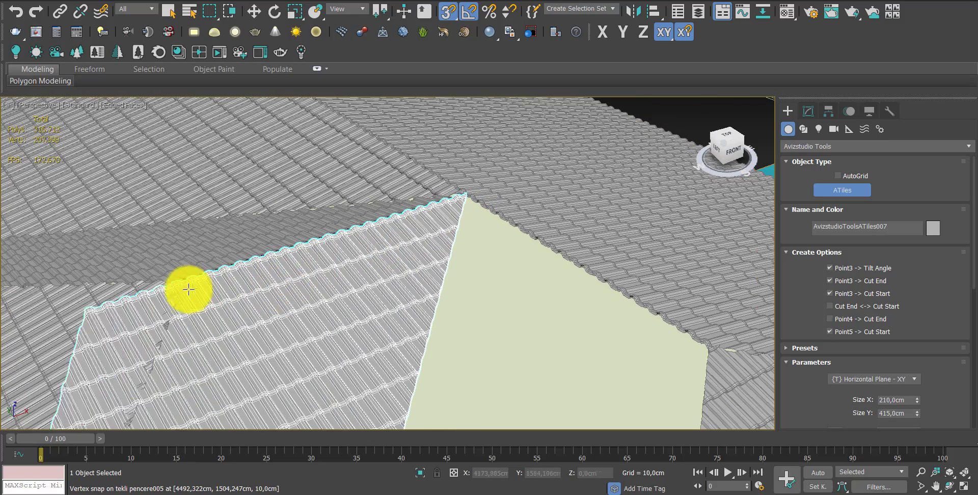
scroll(367, 258, "down", 2)
scroll(375, 323, "down", 2)
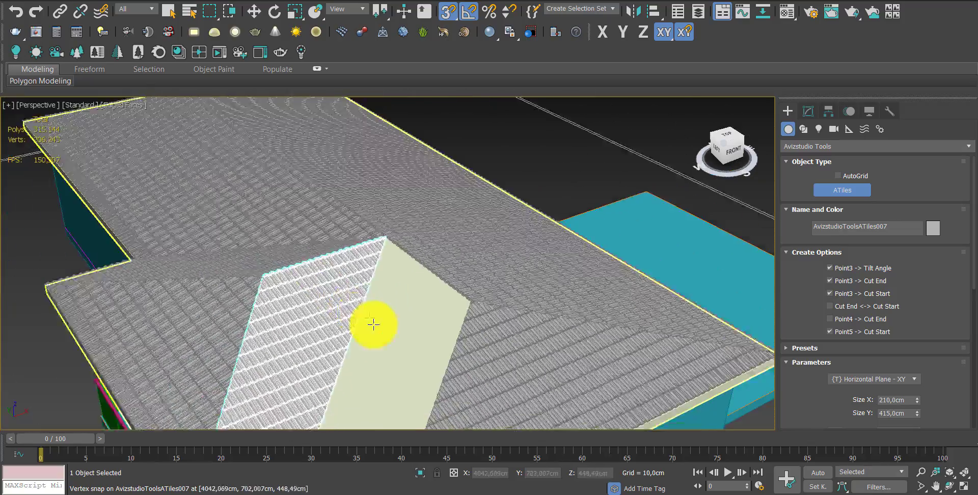
scroll(402, 315, "up", 2)
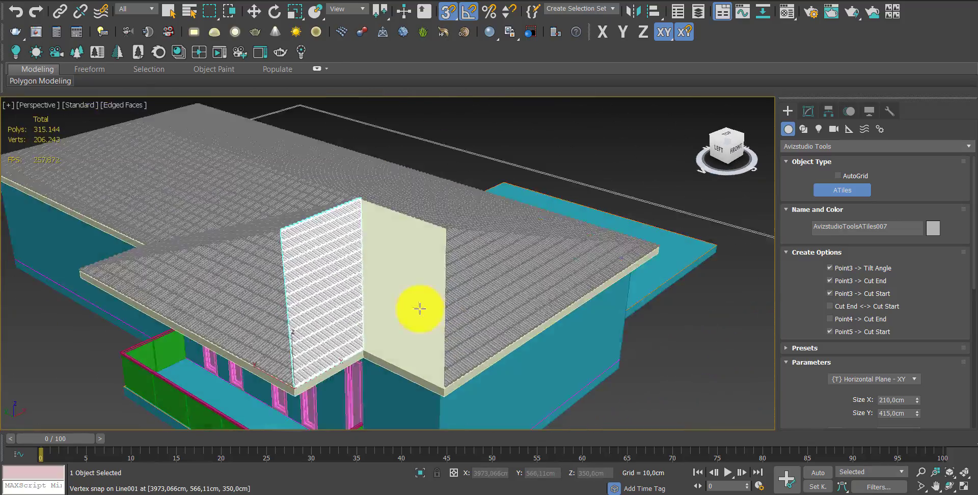
scroll(411, 317, "up", 1)
scroll(396, 341, "up", 1)
scroll(381, 359, "up", 1)
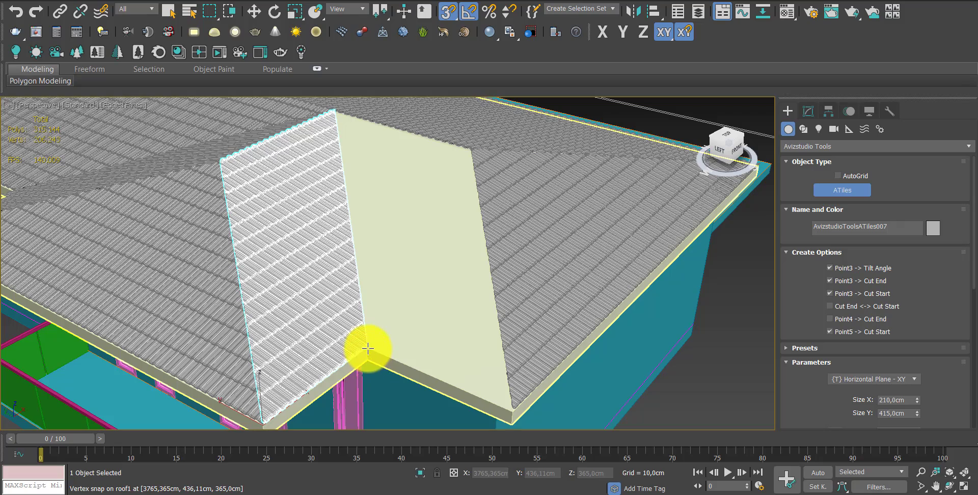
Stretch tiles from the gable's lower corner along its lower edge up to the ridge corner, then finish
left_click(367, 348)
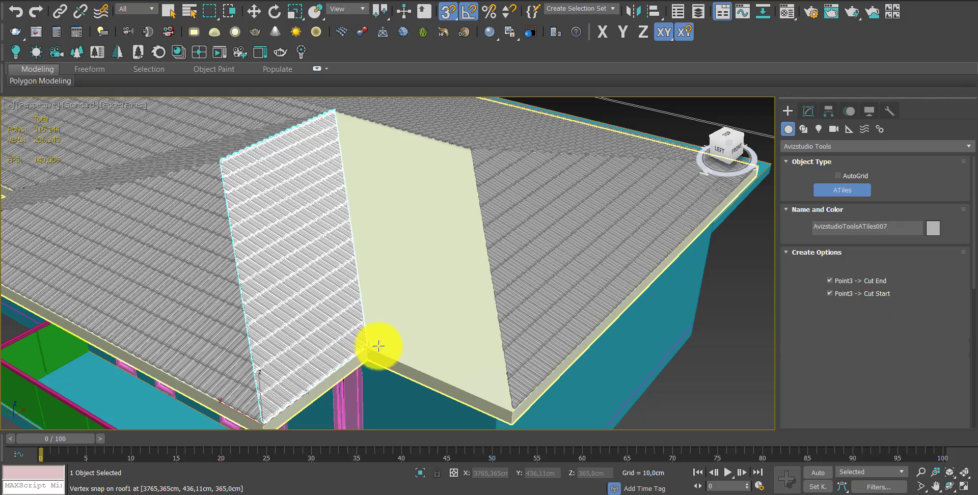
left_click(510, 412)
scroll(474, 204, "up", 2)
scroll(474, 163, "up", 2)
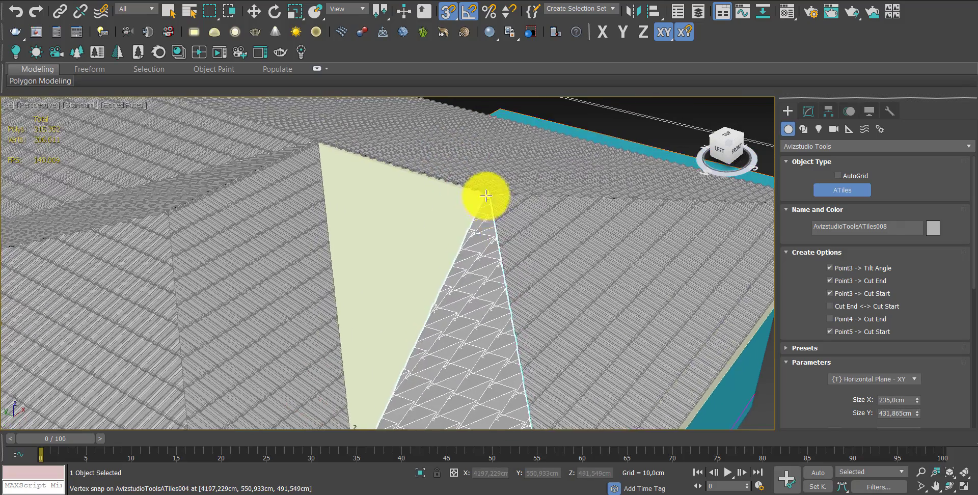
scroll(482, 197, "down", 1)
scroll(387, 199, "up", 2)
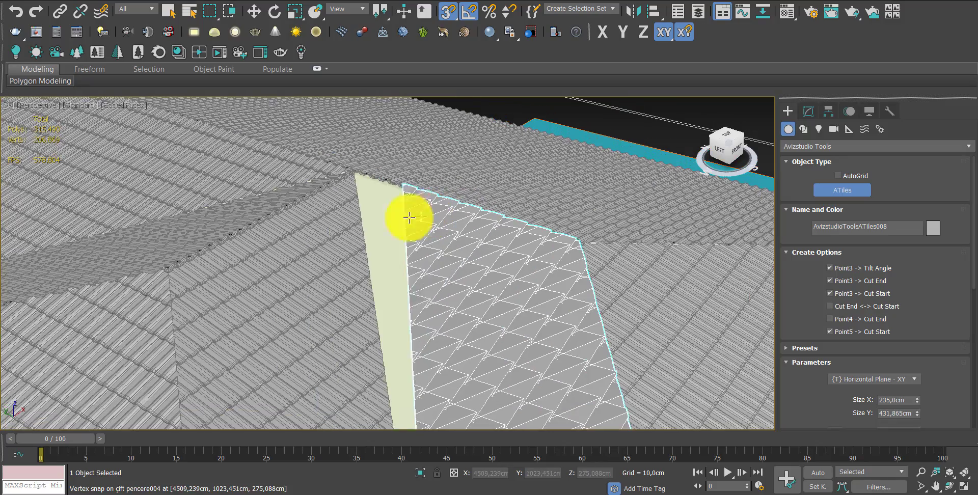
left_click(370, 197)
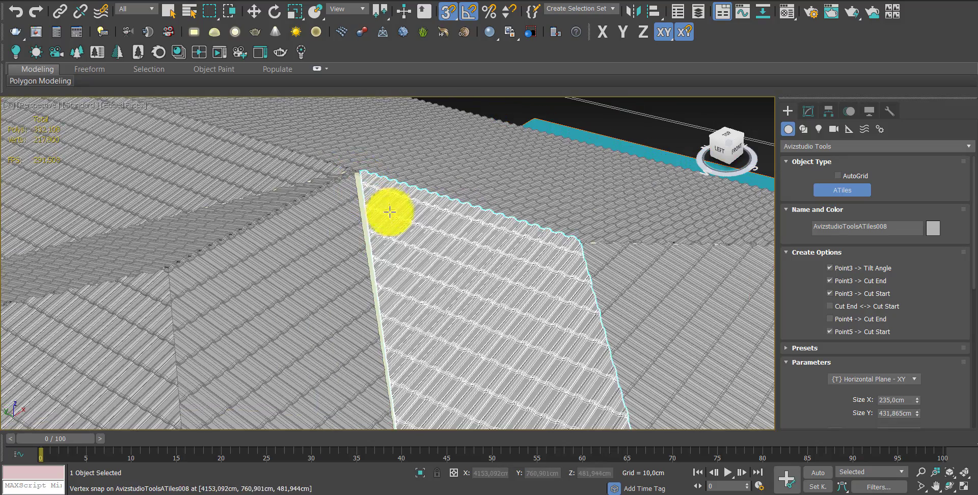
scroll(390, 211, "down", 2)
scroll(411, 251, "down", 1)
scroll(404, 223, "down", 1)
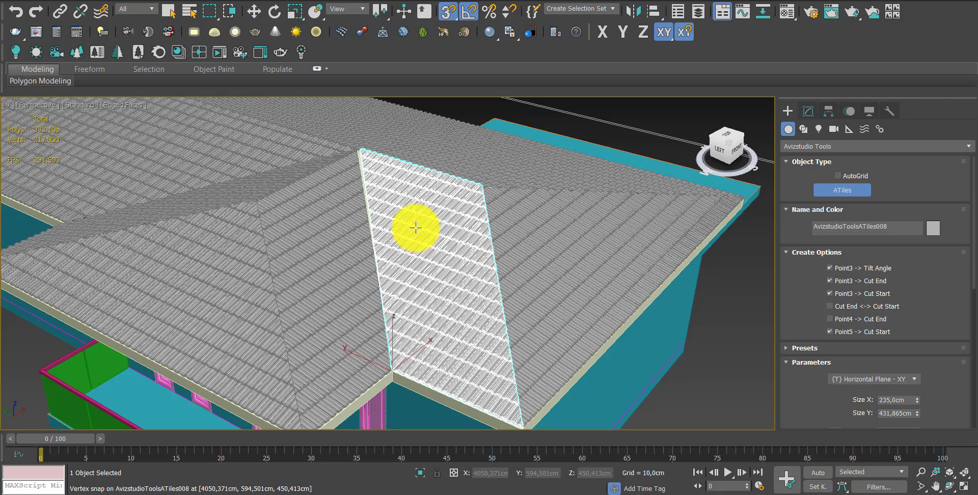
right_click(416, 228)
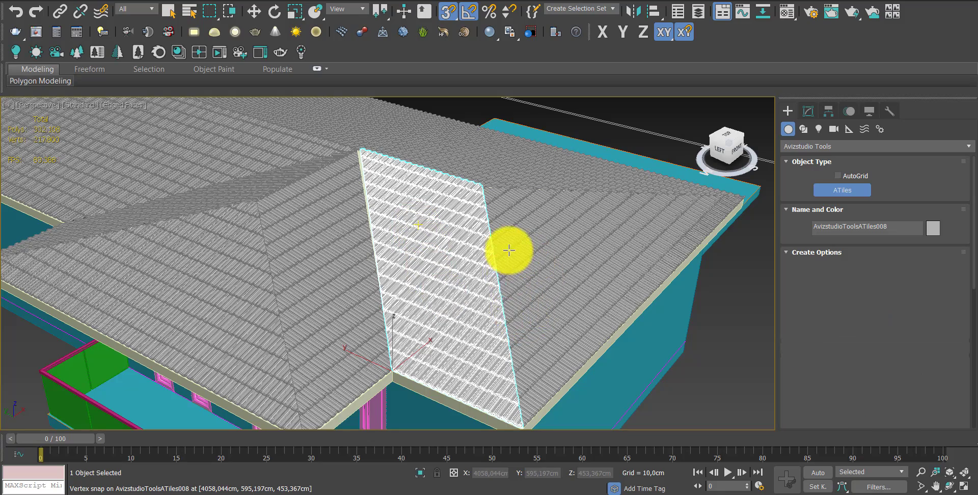
Snap a new ATiles object to the face's four corners, creating ATiles008 at 235 × 431.866 cm
left_click(492, 267)
scroll(412, 380, "up", 1)
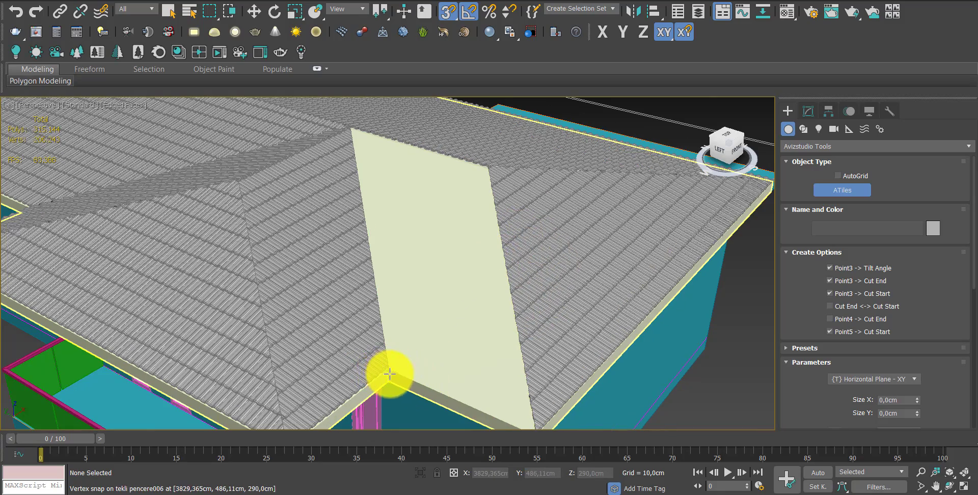
scroll(390, 375, "up", 3)
left_click(386, 322)
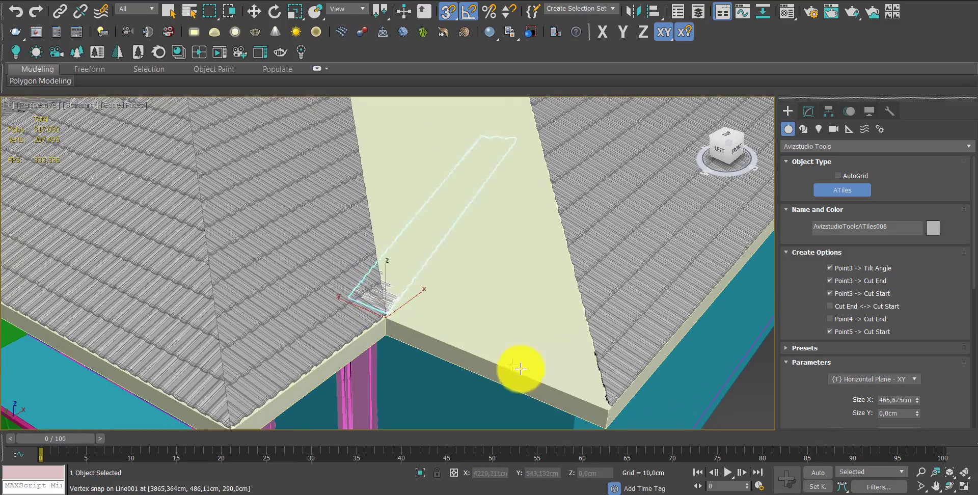
left_click(608, 407)
mouse_move(522, 216)
middle_mouse_down()
mouse_move(559, 267)
mouse_move(550, 212)
middle_mouse_up()
scroll(535, 218, "up", 2)
left_click(571, 212)
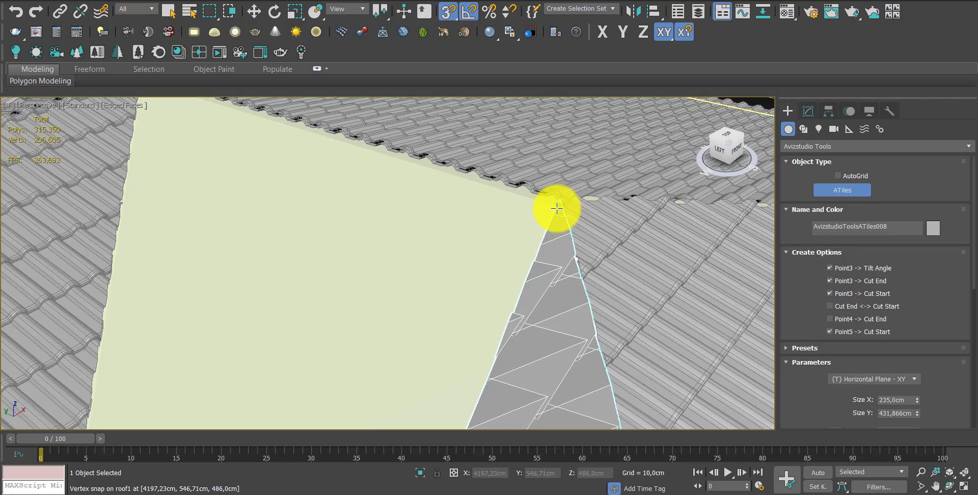
mouse_move(452, 207)
middle_mouse_down()
mouse_move(763, 399)
mouse_move(407, 224)
middle_mouse_up()
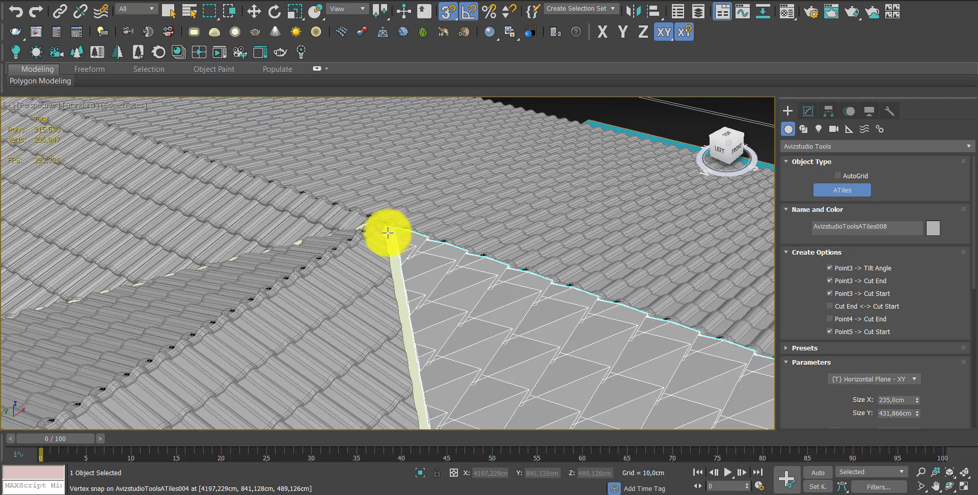
left_click(383, 228)
scroll(459, 312, "down", 2)
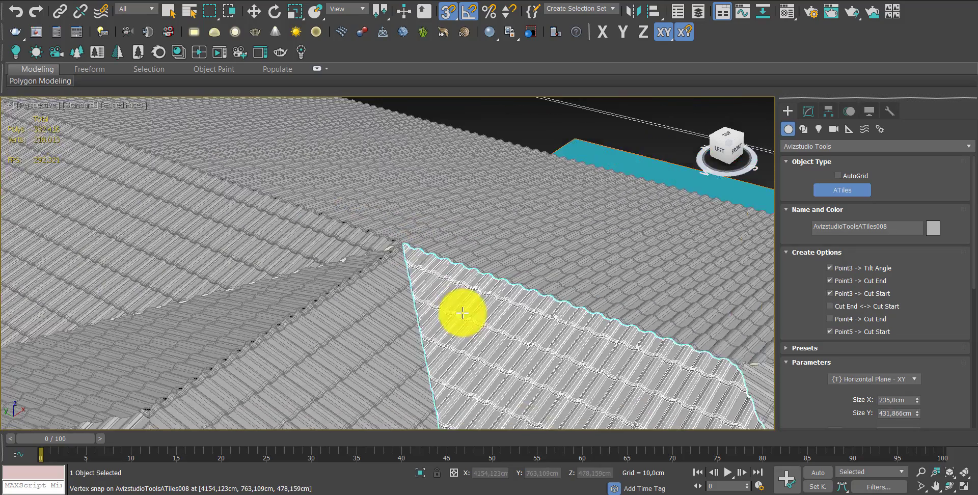
scroll(459, 312, "down", 3)
scroll(452, 240, "down", 3)
scroll(513, 301, "down", 2)
right_click(573, 347)
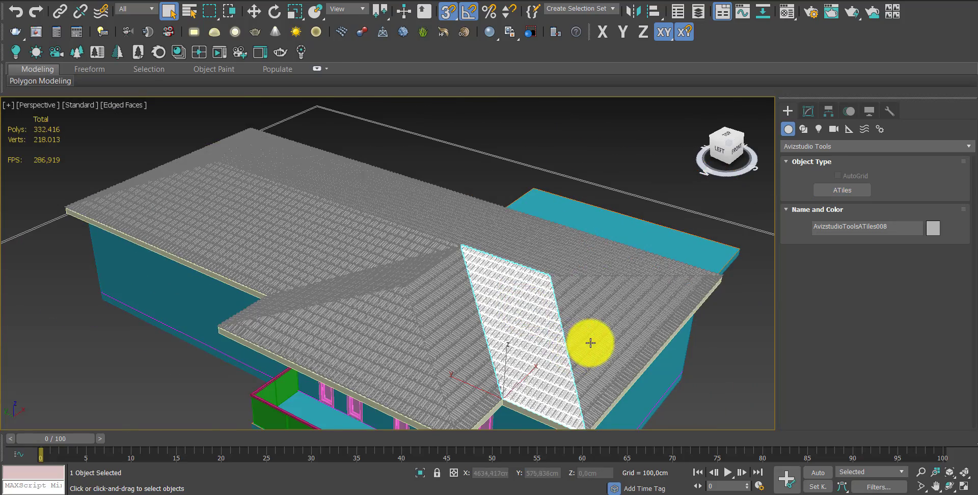
scroll(591, 344, "down", 3)
left_click(730, 380)
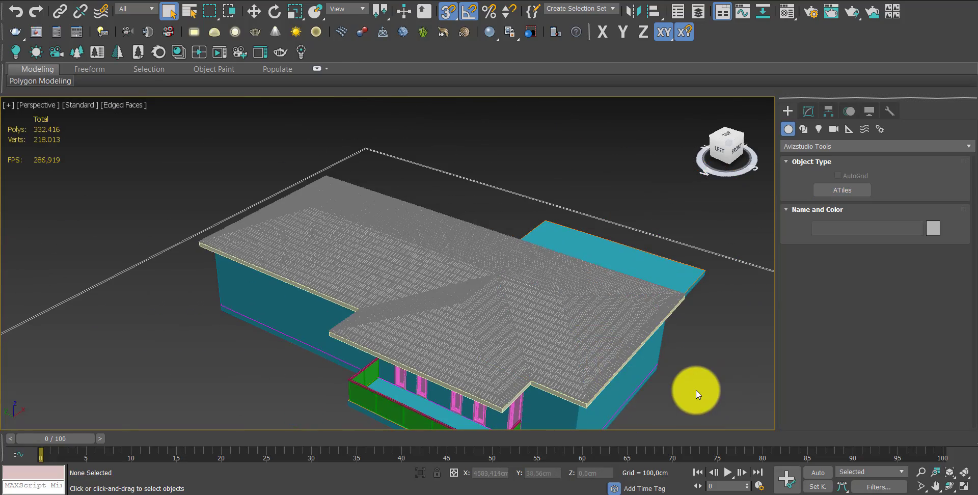
middle_click_drag(697, 390, 697, 351)
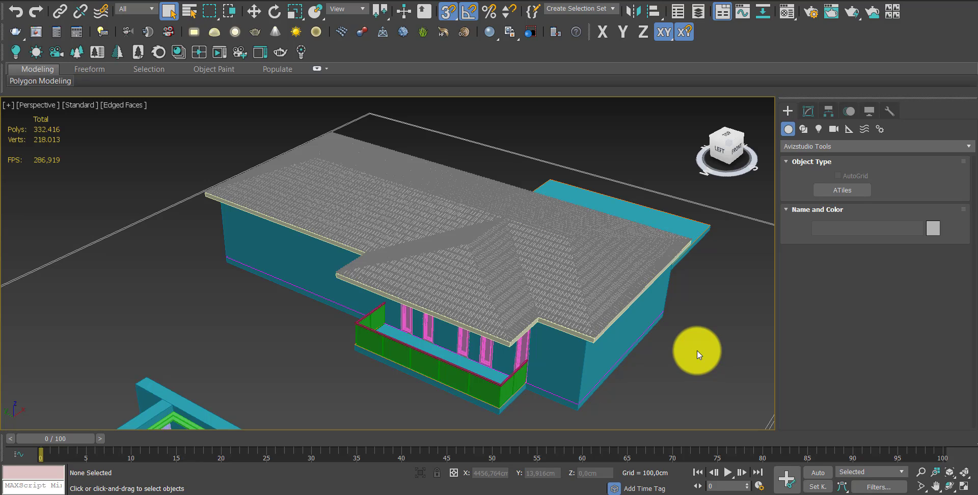
scroll(678, 354, "up", 1)
scroll(426, 275, "up", 2)
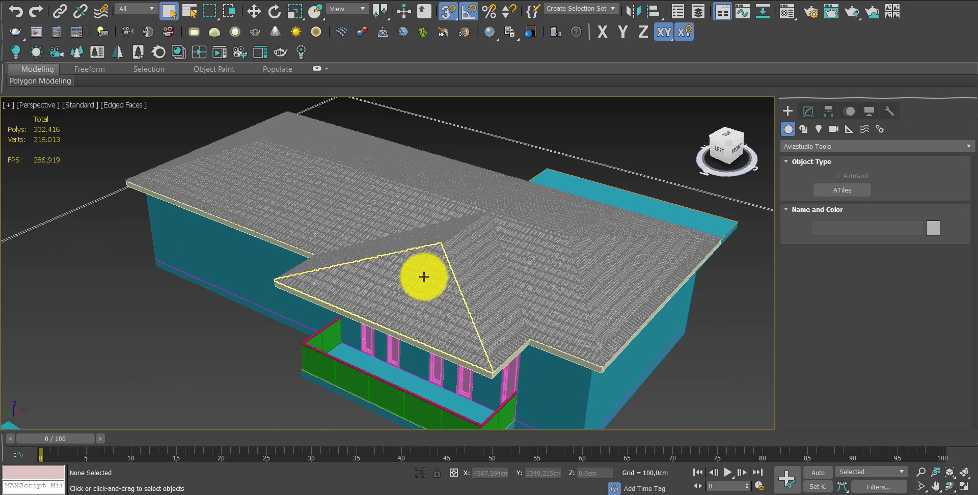
scroll(475, 263, "up", 4)
scroll(475, 264, "up", 2)
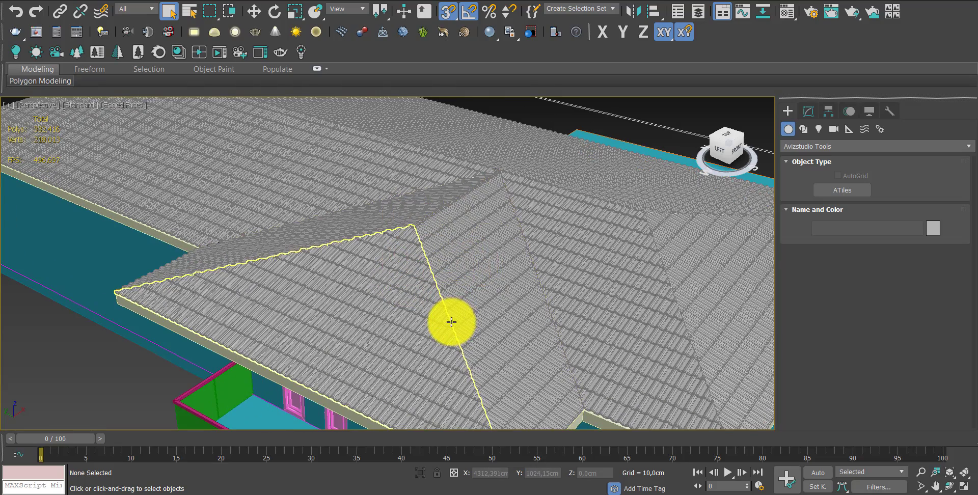
scroll(461, 318, "down", 1)
scroll(461, 318, "down", 1)
scroll(463, 323, "down", 1)
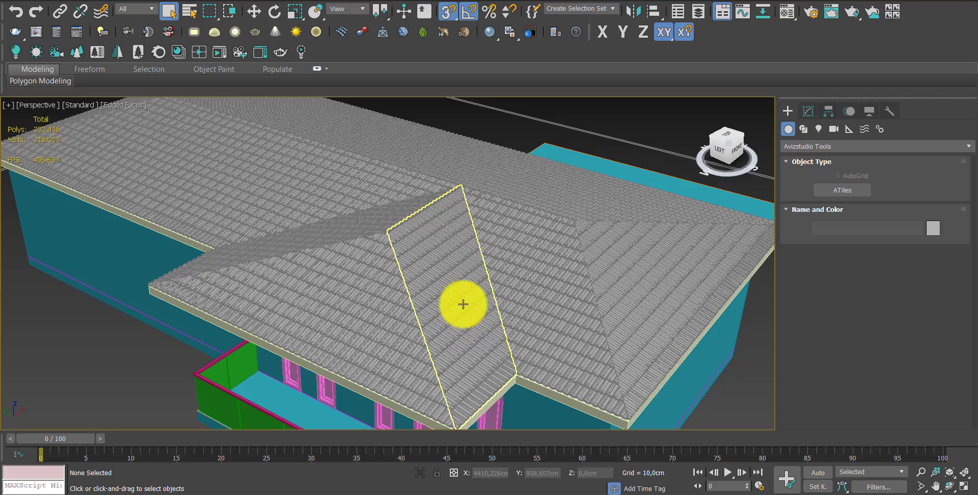
scroll(463, 304, "down", 2)
scroll(542, 344, "down", 1)
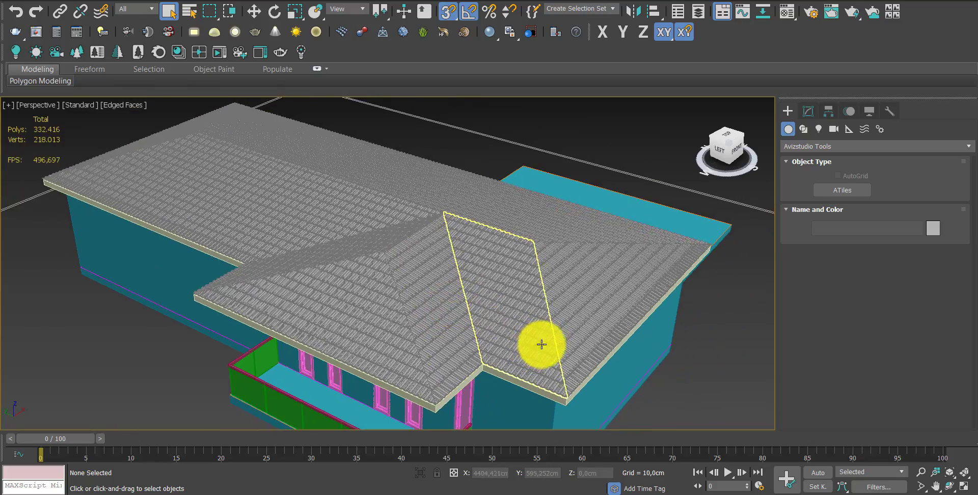
mouse_move(563, 342)
middle_mouse_down("alt")
mouse_move(568, 354)
mouse_move(502, 345)
mouse_move(459, 354)
mouse_move(529, 276)
mouse_move(535, 290)
middle_mouse_up("alt")
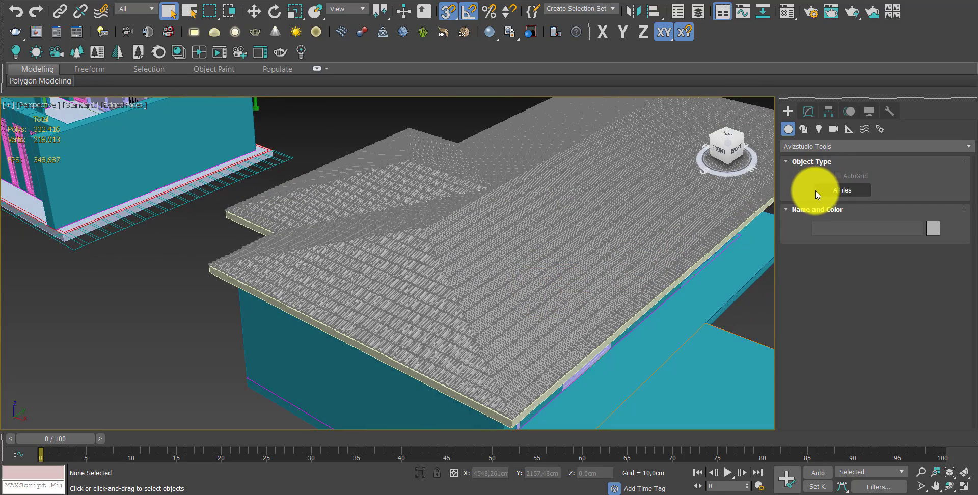
Start a new ATiles object and change its type from Horizontal Plane - XY to Straight Line - Y
left_click(816, 190)
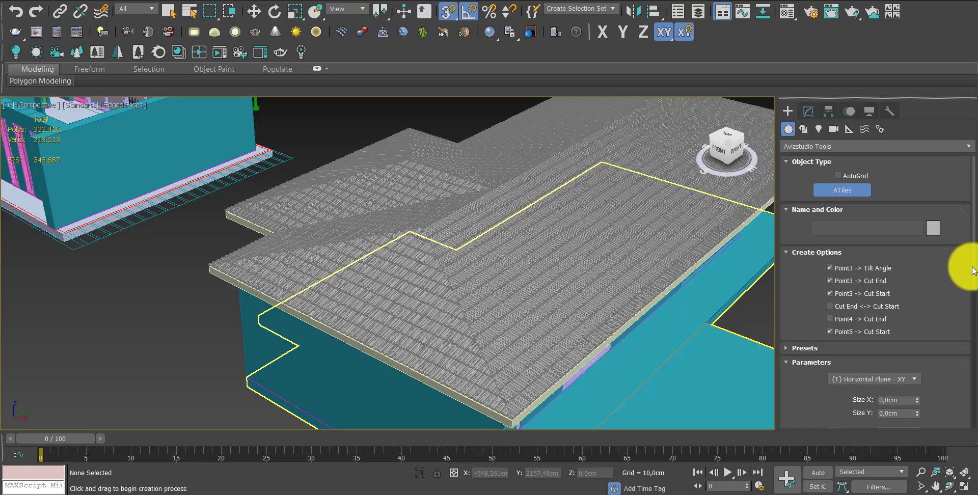
scroll(968, 280, "down", 3)
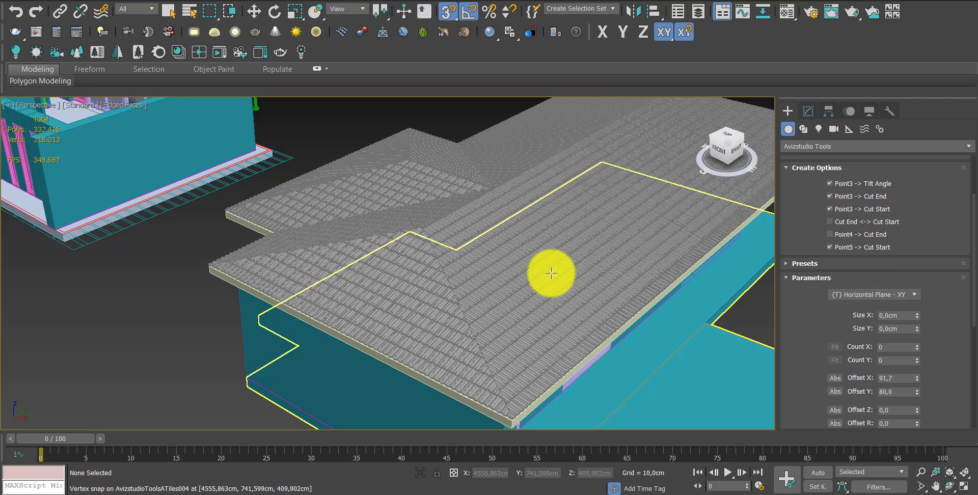
left_click(912, 296)
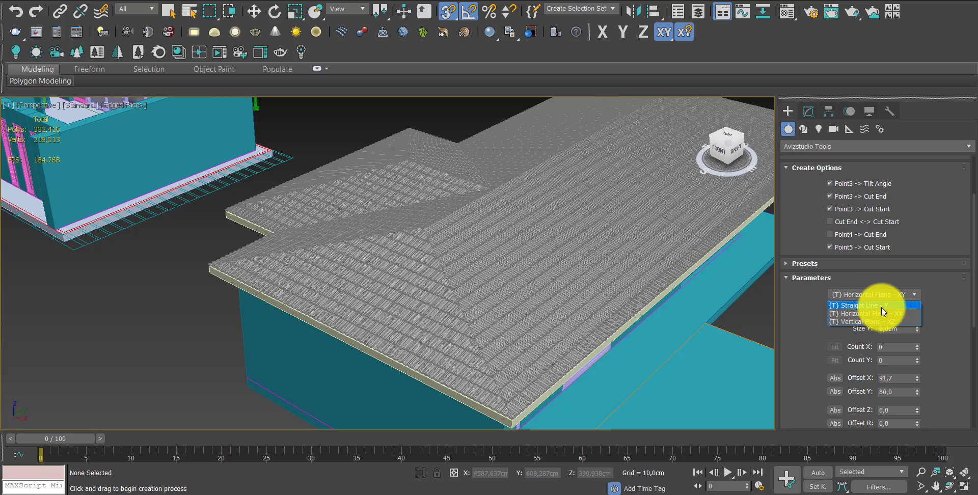
left_click(883, 309)
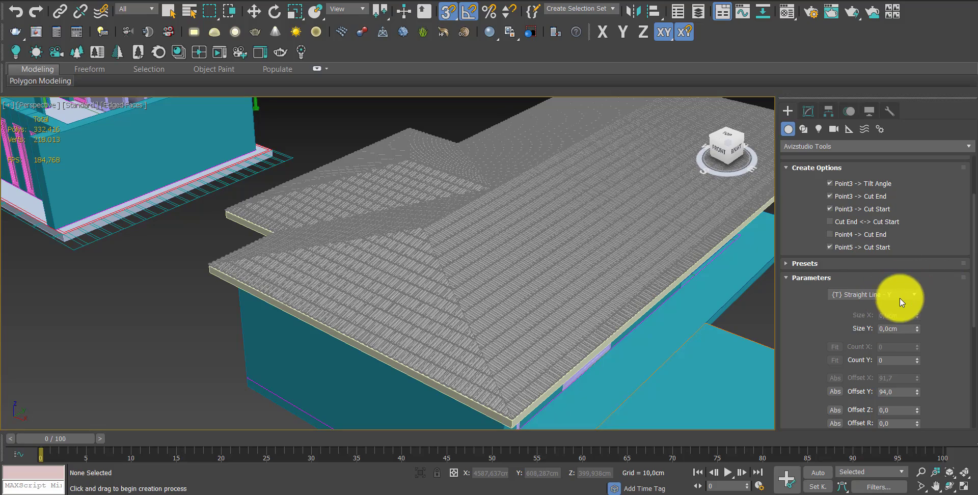
Place a first ridge-tile point on the roof, then cancel that attempt
left_click(499, 264)
scroll(538, 323, "up", 2)
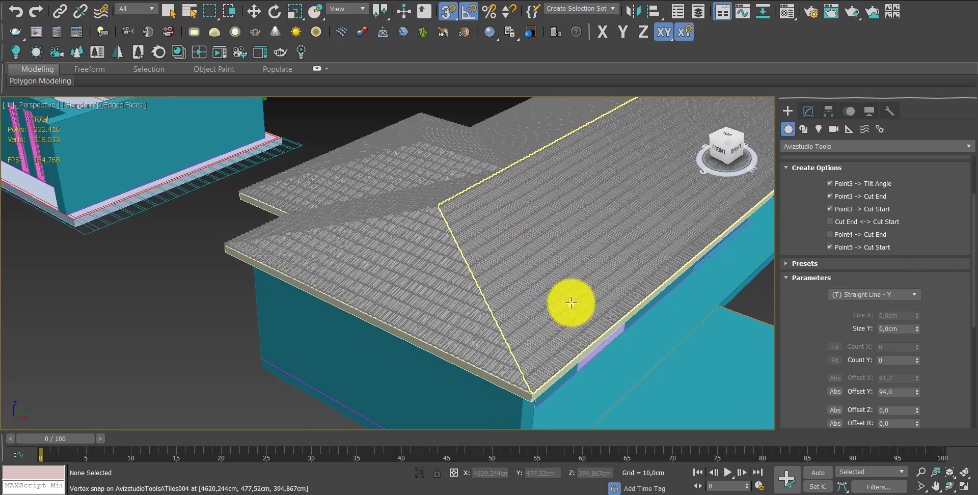
scroll(570, 301, "up", 2)
scroll(535, 406, "down", 1)
scroll(517, 391, "up", 2)
scroll(513, 360, "down", 3)
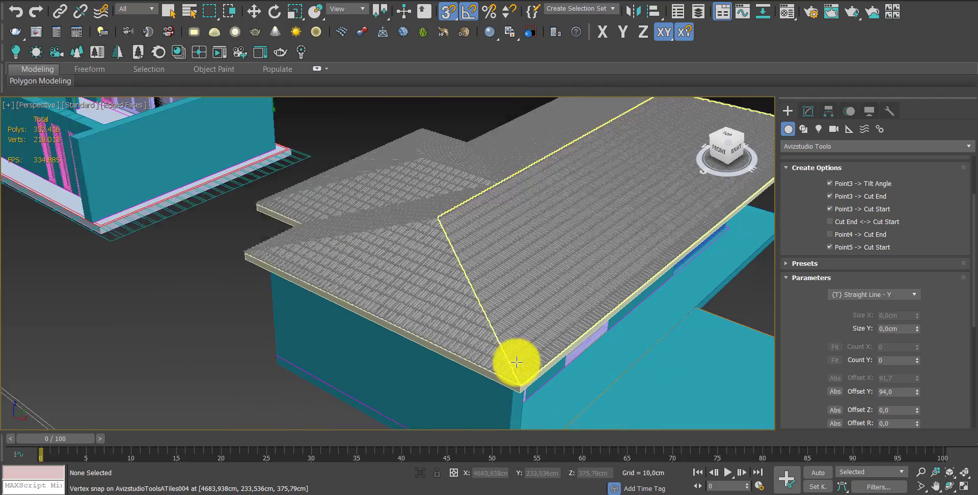
middle_click_drag(516, 274, 502, 288)
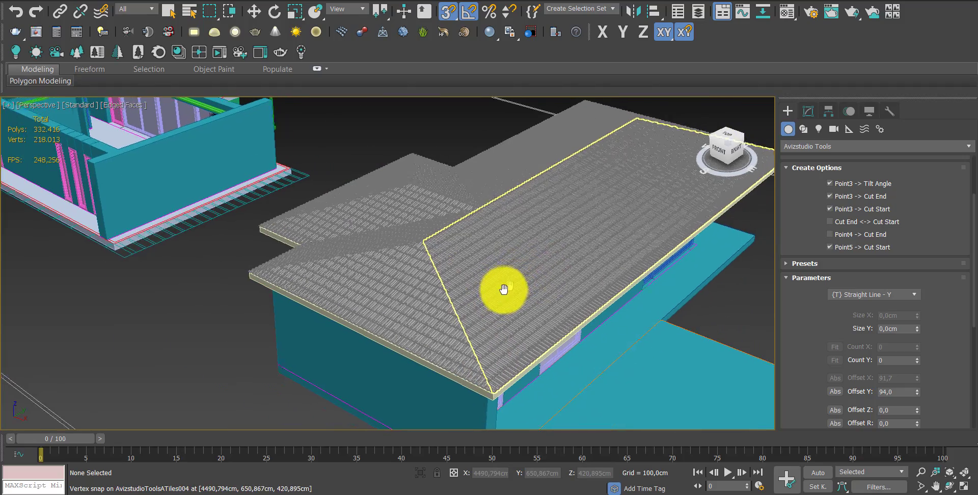
right_click(534, 266)
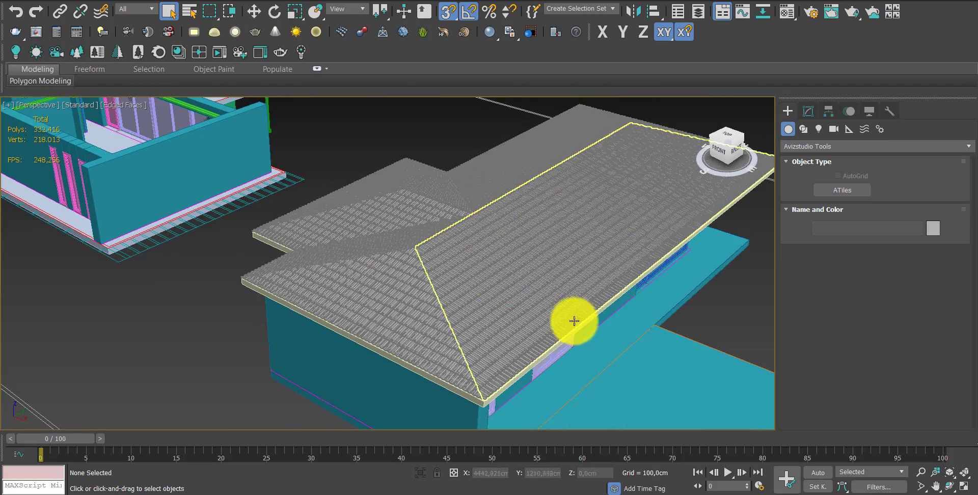
Restart ATiles and run ridge caps from the hip corner, creating the 632,682 cm ATiles009
left_click(828, 192)
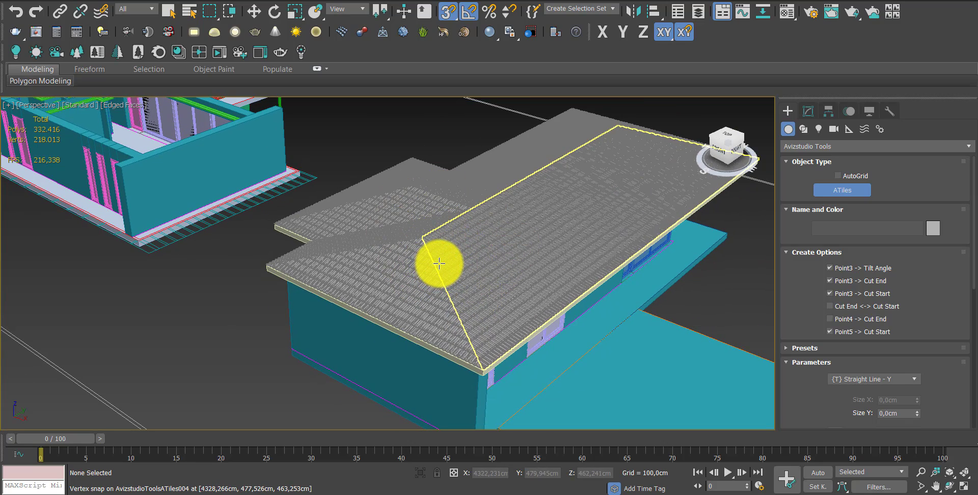
scroll(474, 357, "up", 3)
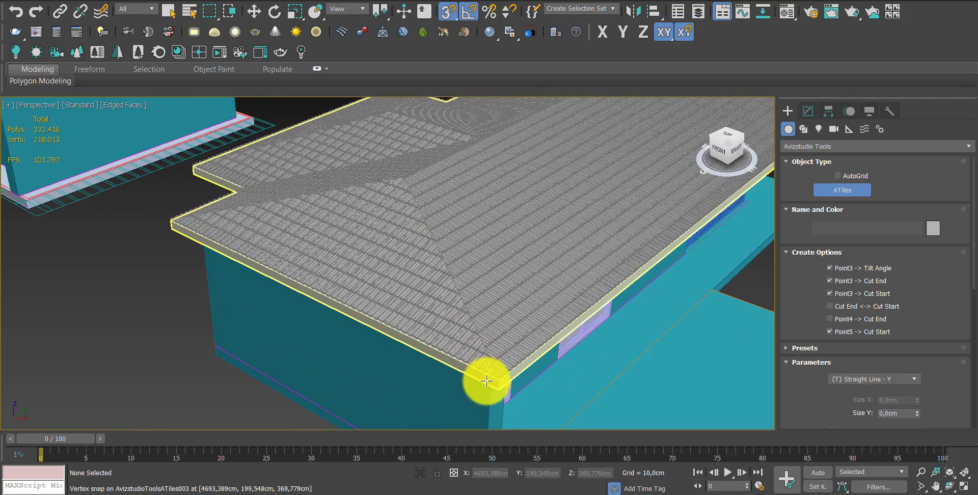
scroll(485, 376, "up", 3)
scroll(500, 385, "up", 3)
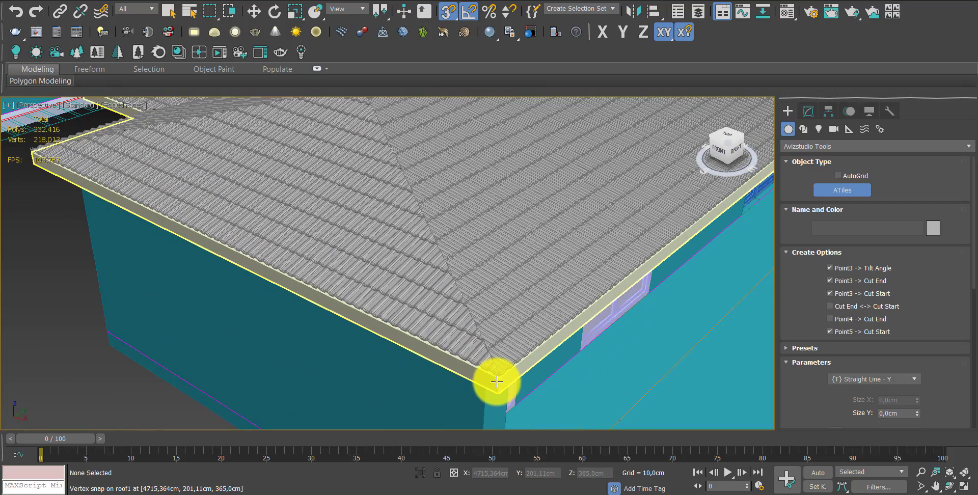
left_click(497, 381)
scroll(504, 219, "down", 2)
scroll(626, 396, "down", 3)
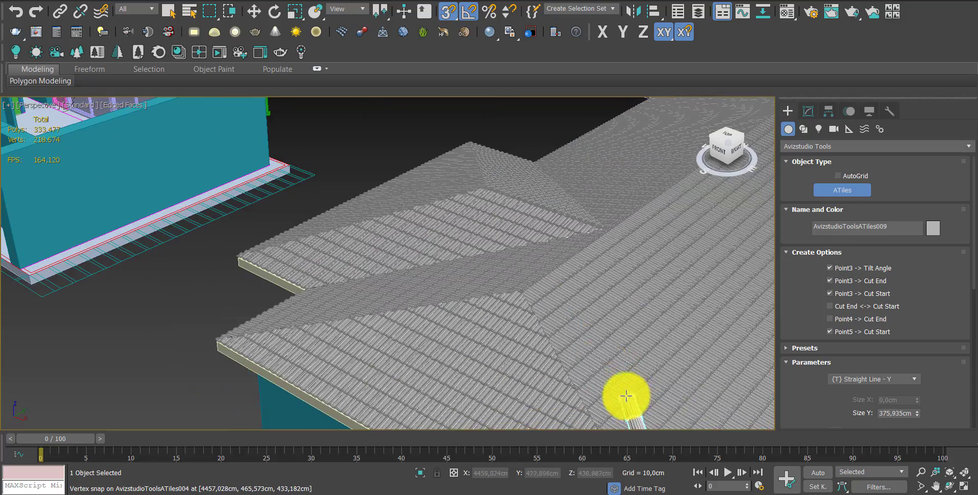
scroll(535, 309, "up", 2)
scroll(528, 291, "up", 2)
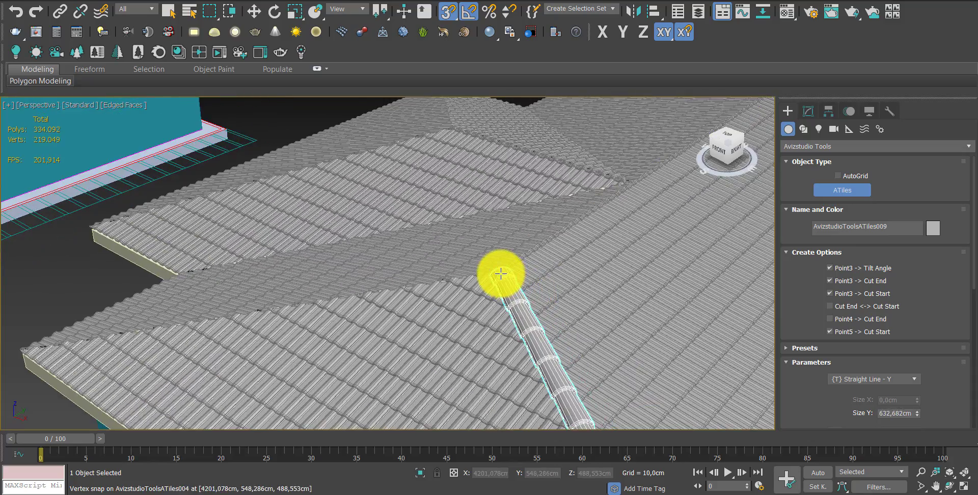
scroll(498, 252, "down", 2)
scroll(477, 306, "down", 2)
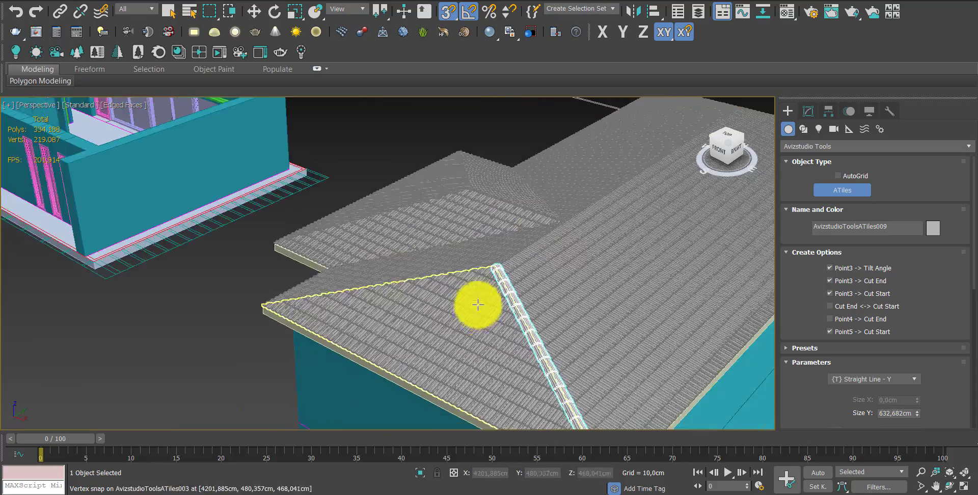
scroll(475, 315, "down", 1)
mouse_move(474, 315)
middle_mouse_down()
mouse_move(518, 301)
mouse_move(432, 255)
middle_mouse_up()
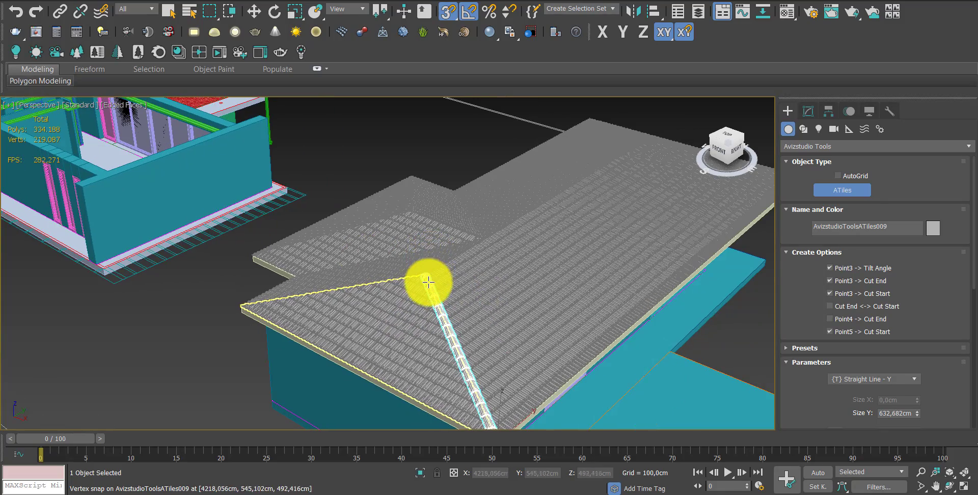
mouse_move(419, 296)
middle_mouse_down("alt")
mouse_move(474, 284)
mouse_move(443, 303)
mouse_move(433, 293)
mouse_move(376, 403)
mouse_move(386, 367)
middle_mouse_up("alt")
scroll(385, 368, "up", 2)
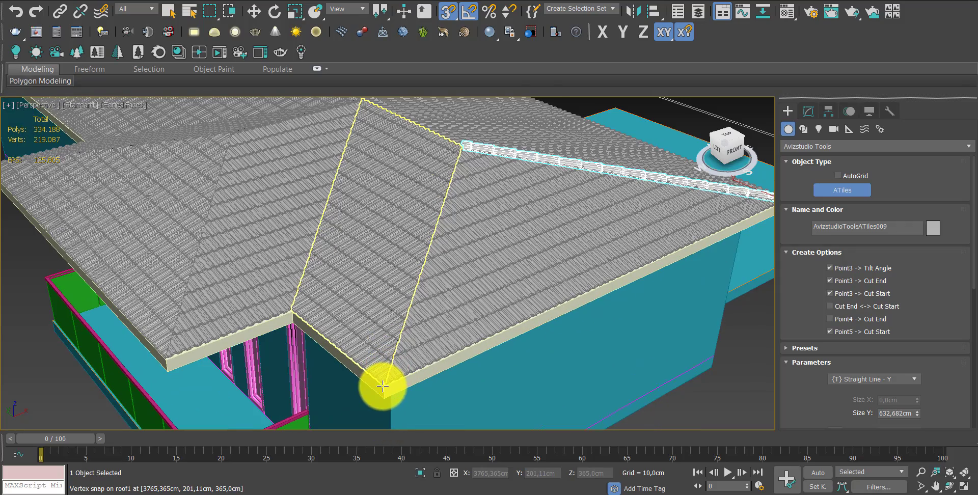
Cap a hip with ridge tiles from the roof corner up to the ridge
left_click(383, 387)
left_click(460, 147)
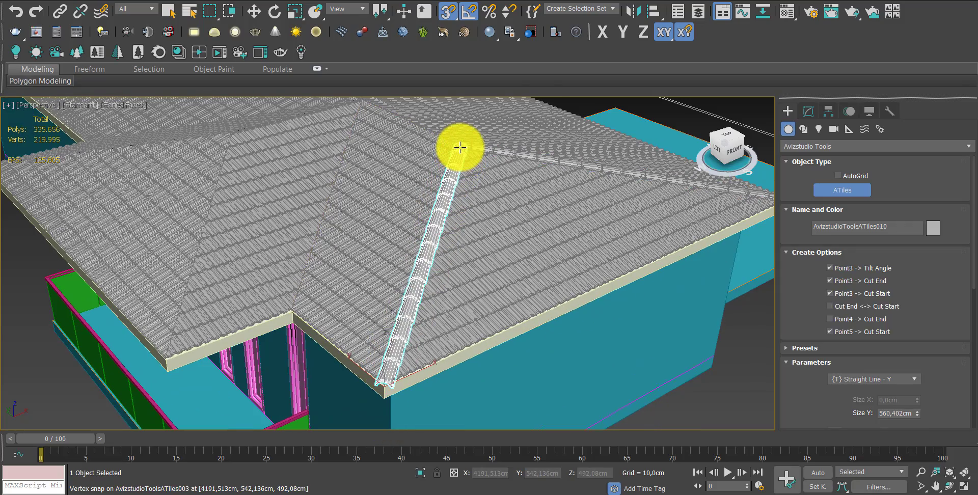
mouse_move(460, 148)
middle_mouse_down("alt")
mouse_move(546, 263)
mouse_move(376, 284)
mouse_move(482, 276)
middle_mouse_up("alt")
scroll(481, 349, "up", 3)
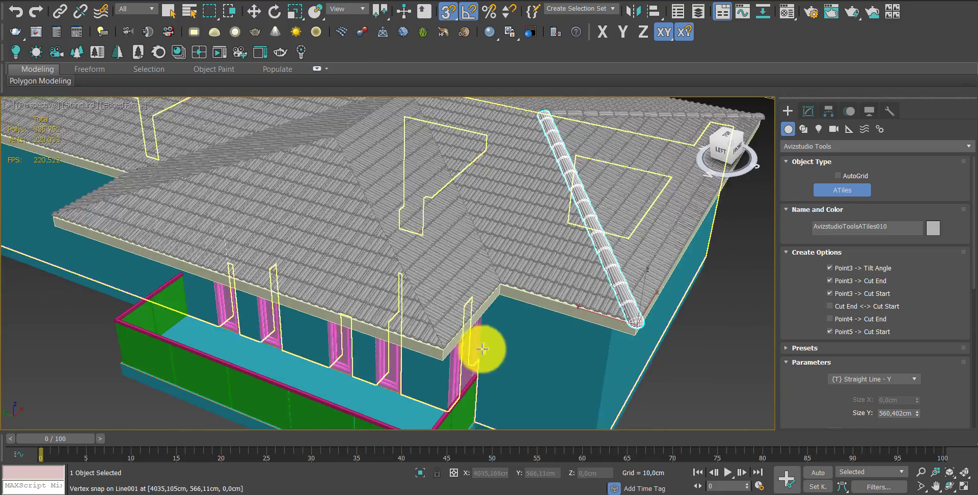
scroll(426, 351, "up", 3)
Add a ridge-tile run from the porch roof corner up toward the upper roof
left_click(428, 351)
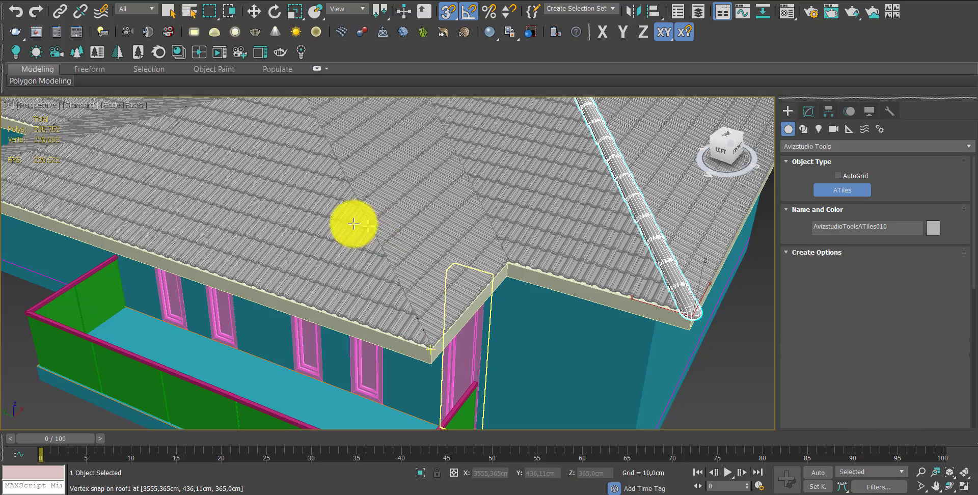
scroll(459, 326, "down", 3)
middle_click_drag(410, 290, 411, 207, "alt")
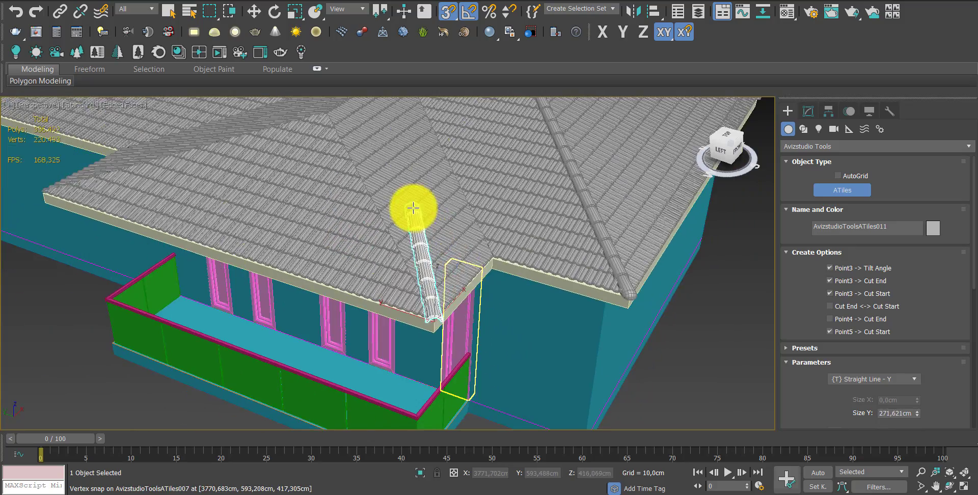
scroll(517, 332, "up", 4)
scroll(474, 256, "up", 3)
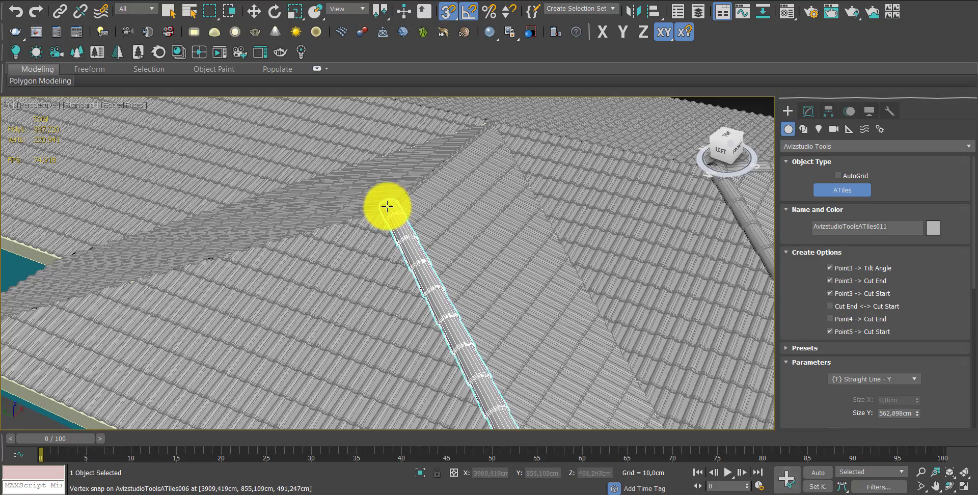
left_click(389, 210)
scroll(476, 271, "down", 2)
scroll(432, 301, "down", 3)
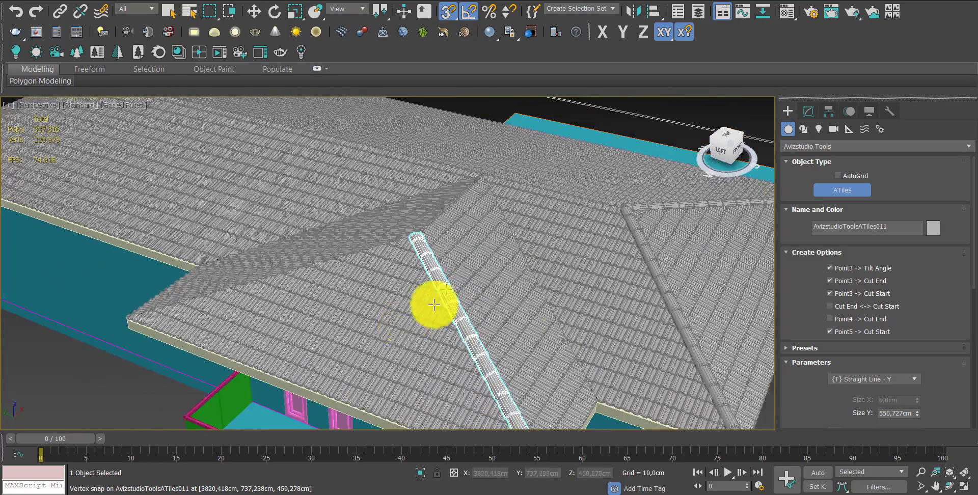
scroll(437, 328, "down", 2)
middle_click_drag(437, 328, 533, 253)
scroll(510, 270, "down", 2)
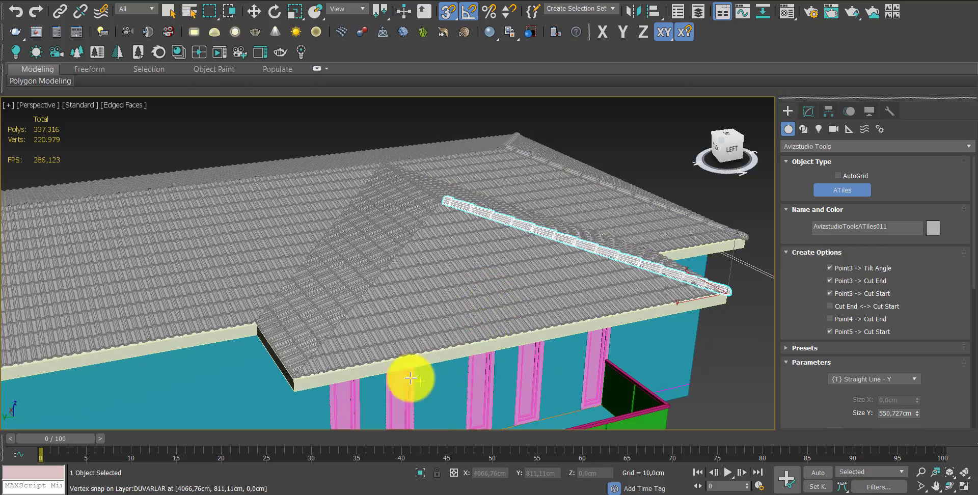
scroll(542, 323, "up", 3)
scroll(540, 335, "up", 3)
scroll(520, 398, "up", 2)
scroll(511, 395, "up", 2)
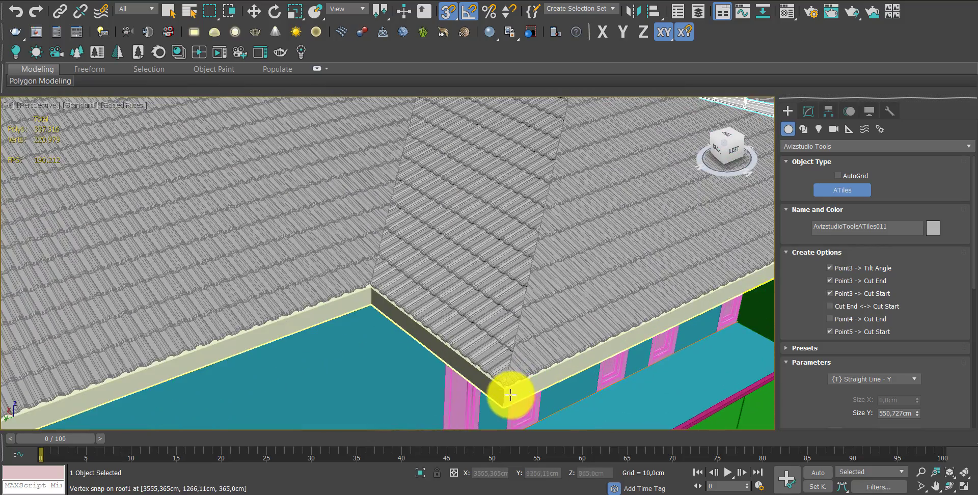
Run another ridge tile from the eave corner up to the ridge
left_click(509, 394)
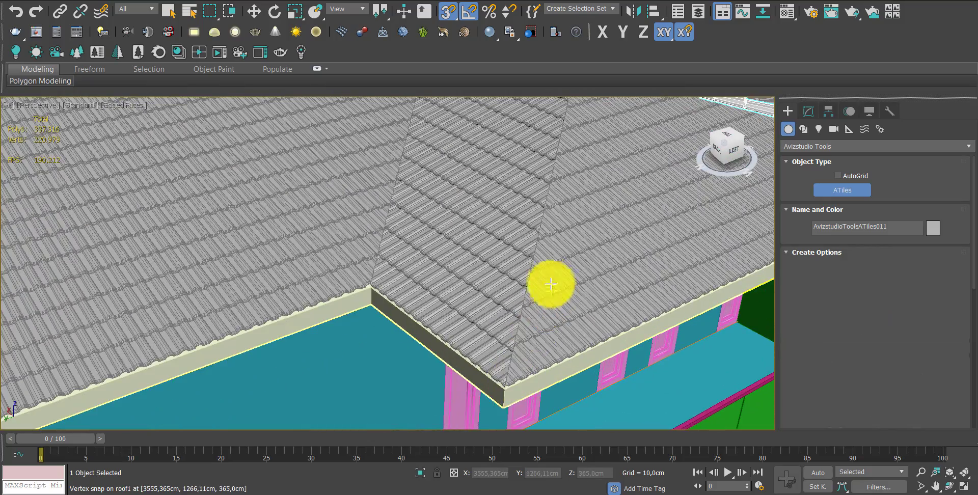
left_click(489, 359)
scroll(518, 218, "down", 3)
scroll(485, 236, "up", 2)
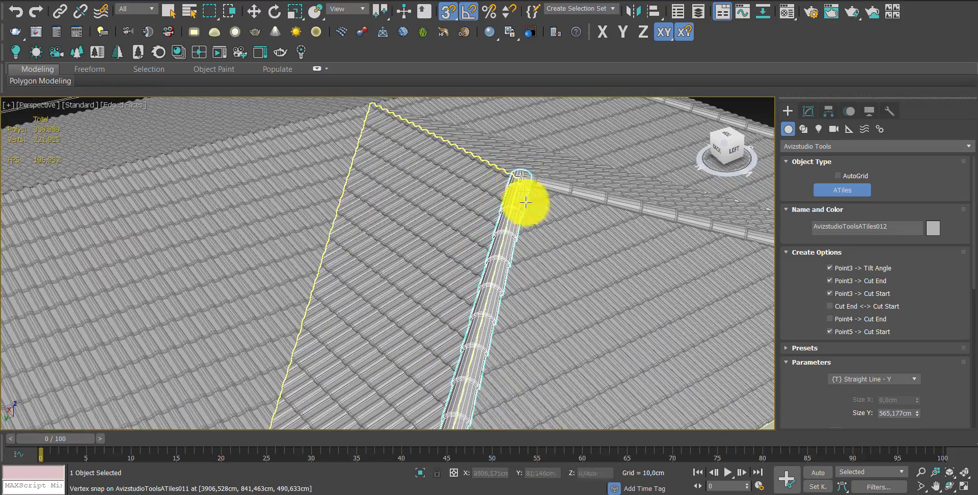
scroll(526, 202, "down", 3)
scroll(515, 227, "down", 1)
middle_click_drag(512, 284, 551, 280, "alt")
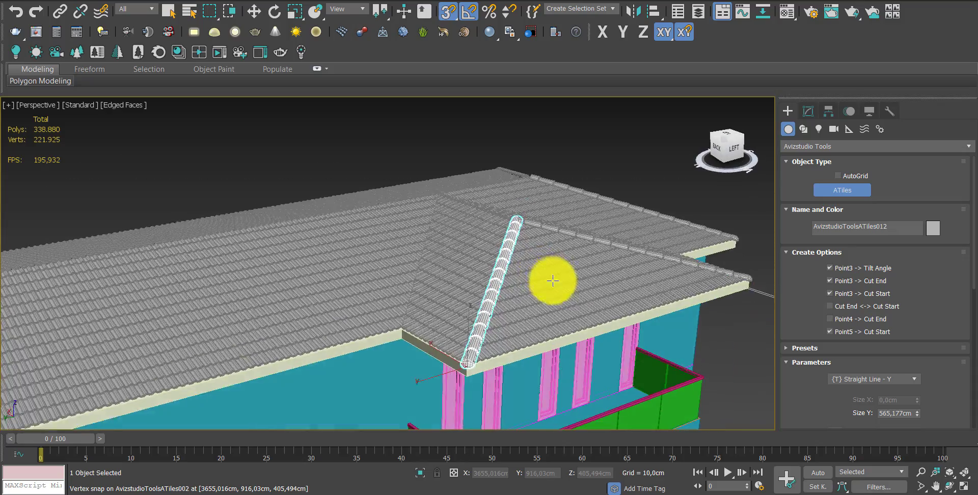
scroll(393, 331, "up", 3)
scroll(394, 330, "up", 3)
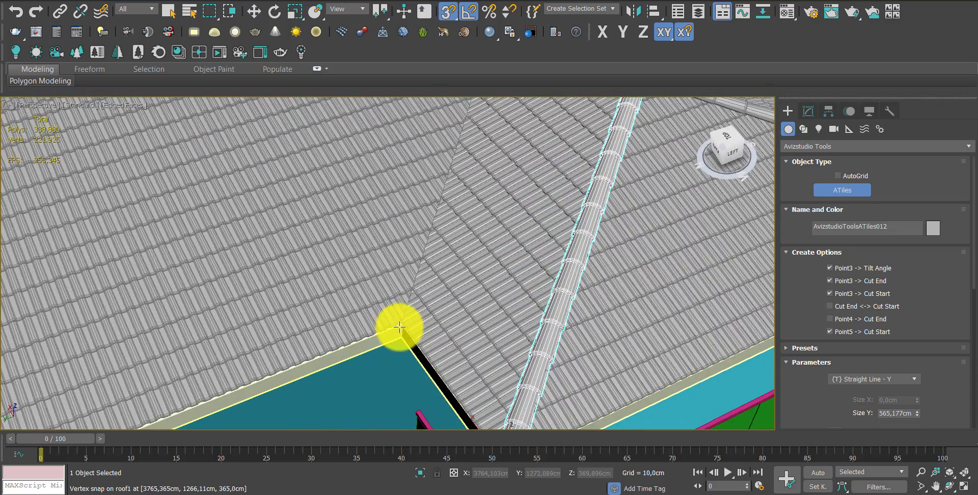
Cap the hip at the roof1 corner with ridge tiles up to the ridge
left_click(400, 328)
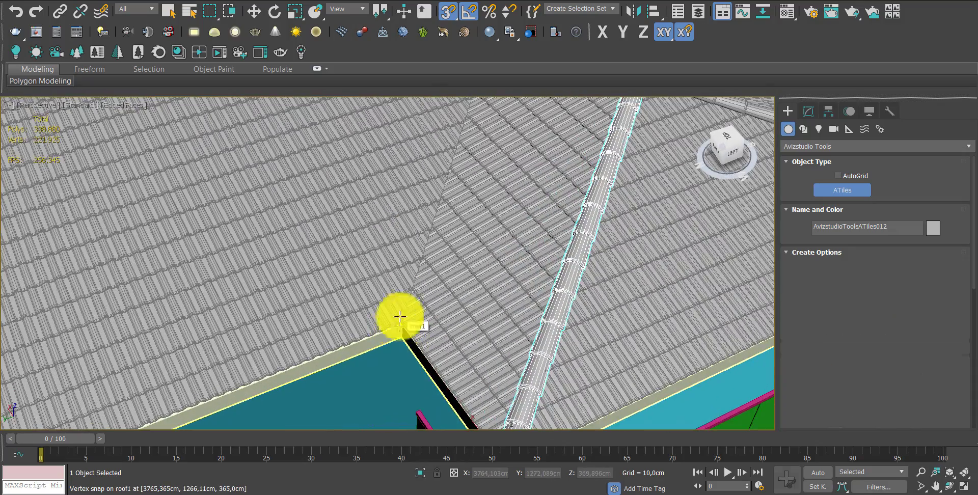
left_click(457, 255)
scroll(448, 338, "down", 3)
mouse_move(448, 338)
middle_mouse_down("alt")
mouse_move(502, 164)
mouse_move(480, 290)
middle_mouse_up("alt")
scroll(481, 291, "up", 2)
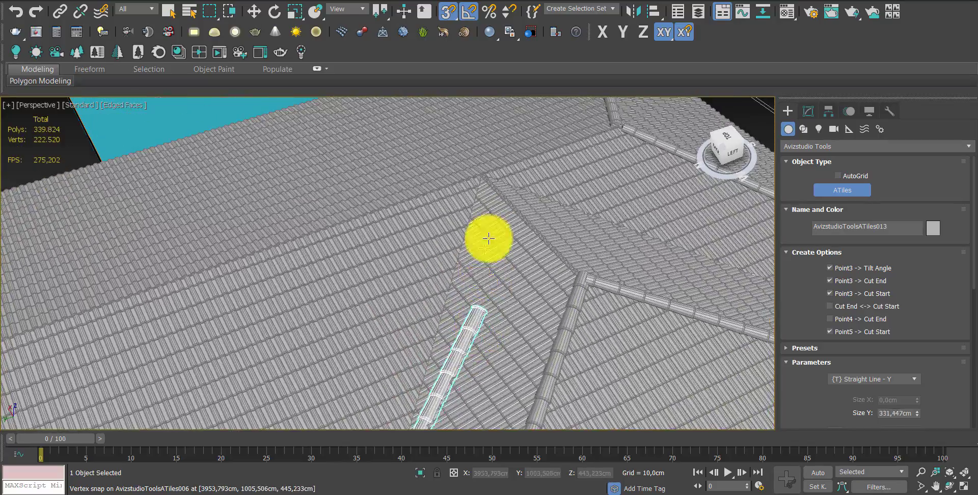
scroll(487, 209, "up", 2)
scroll(482, 168, "up", 2)
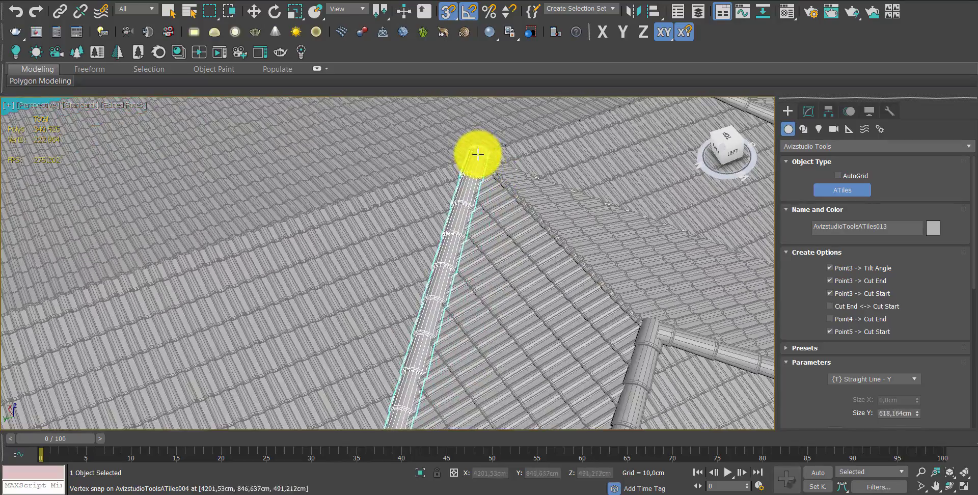
scroll(508, 218, "down", 3)
mouse_move(500, 256)
middle_mouse_down("alt")
mouse_move(557, 306)
mouse_move(569, 380)
middle_mouse_up("alt")
scroll(568, 380, "up", 2)
scroll(533, 376, "up", 2)
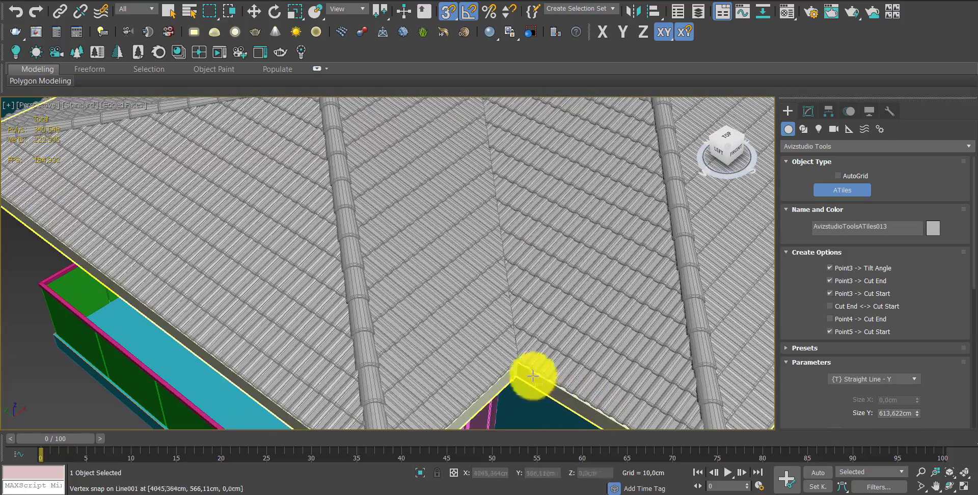
Tile from the inner roof corner to the apex, plus the 273,627 cm ridge linking two hip tops
left_click(517, 356)
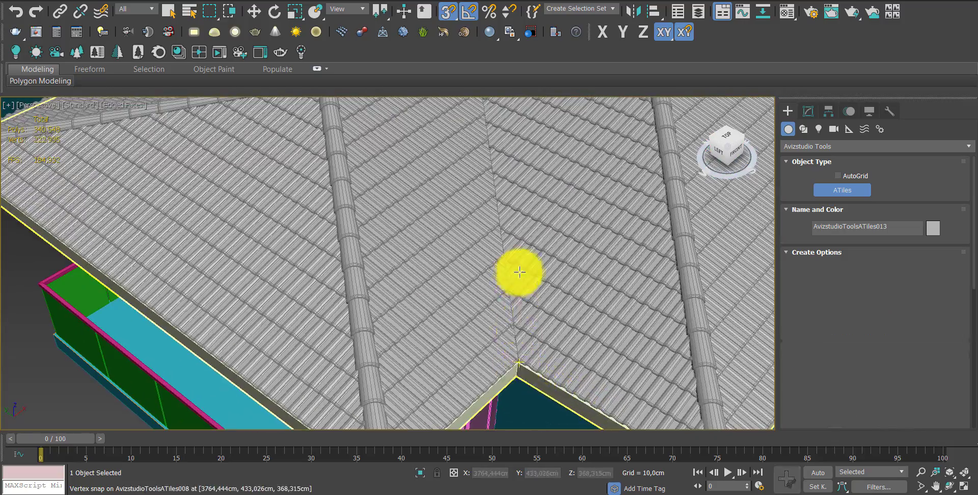
left_click(514, 296)
scroll(498, 263, "down", 3)
middle_click_drag(498, 264, 517, 387, "alt")
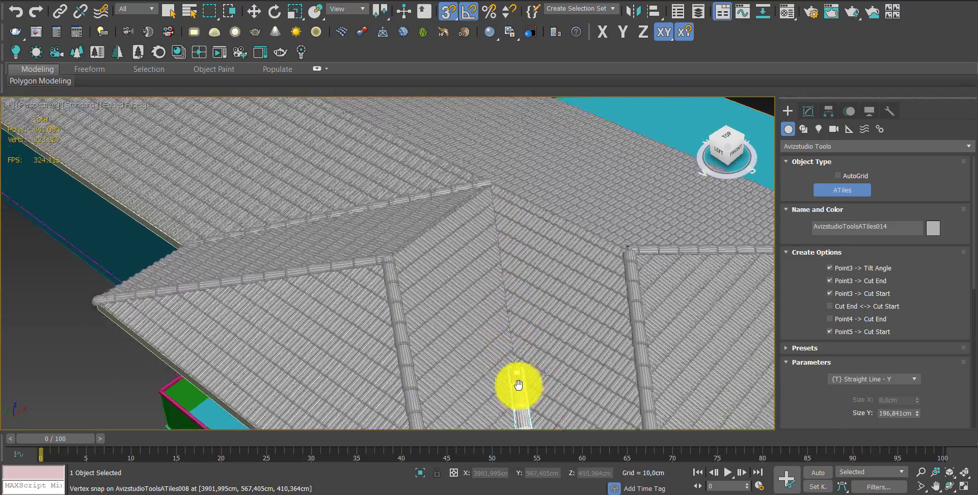
scroll(489, 207, "up", 3)
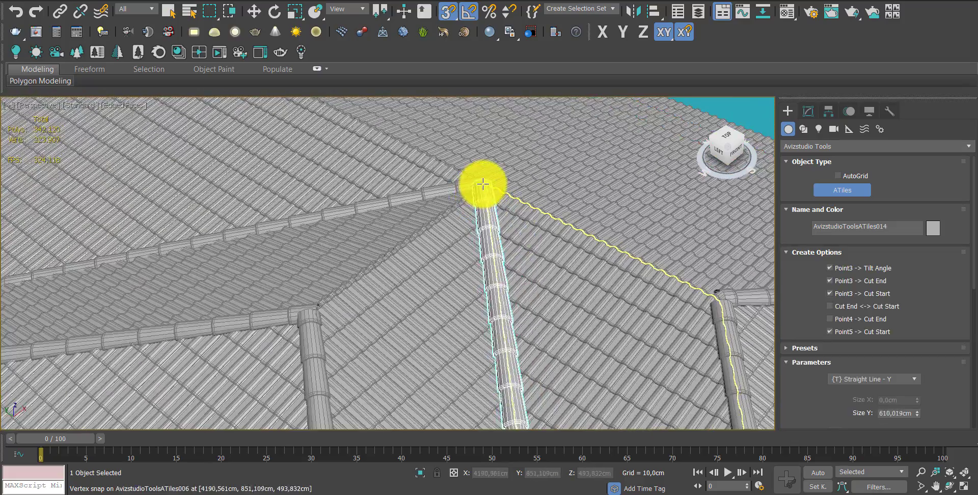
scroll(352, 293, "up", 1)
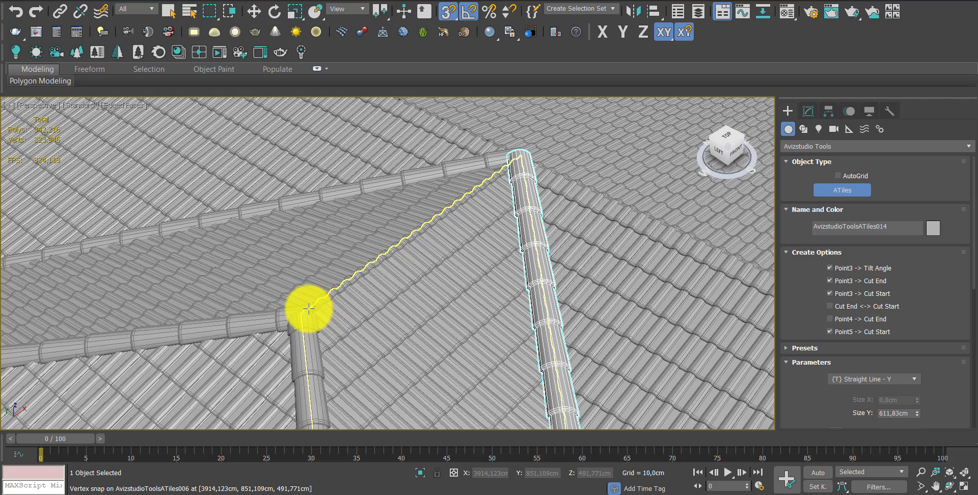
left_click(310, 310)
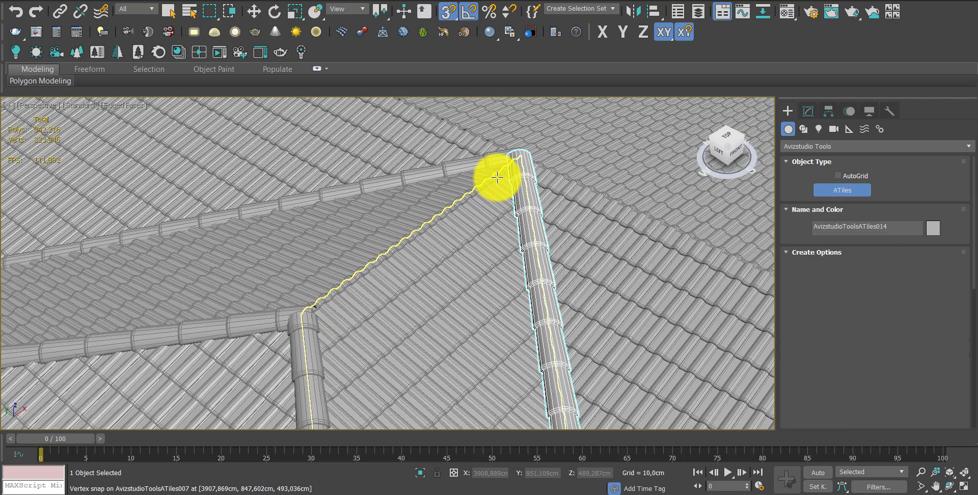
left_click(509, 165)
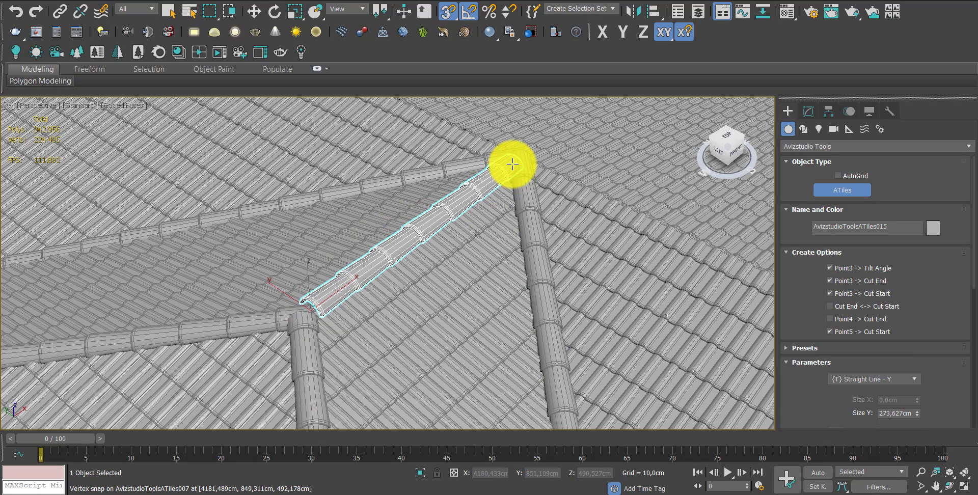
Cap another hip from its eave corner, creating ATiles016 at 564,487 cm
scroll(490, 209, "down", 5)
scroll(476, 256, "down", 3)
mouse_move(565, 295)
middle_mouse_down("alt")
mouse_move(586, 273)
mouse_move(572, 322)
mouse_move(583, 309)
mouse_move(572, 299)
mouse_move(612, 288)
mouse_move(612, 308)
middle_mouse_up("alt")
scroll(573, 321, "up", 4)
scroll(573, 321, "down", 4)
scroll(603, 305, "up", 2)
scroll(603, 306, "down", 3)
scroll(404, 311, "up", 1)
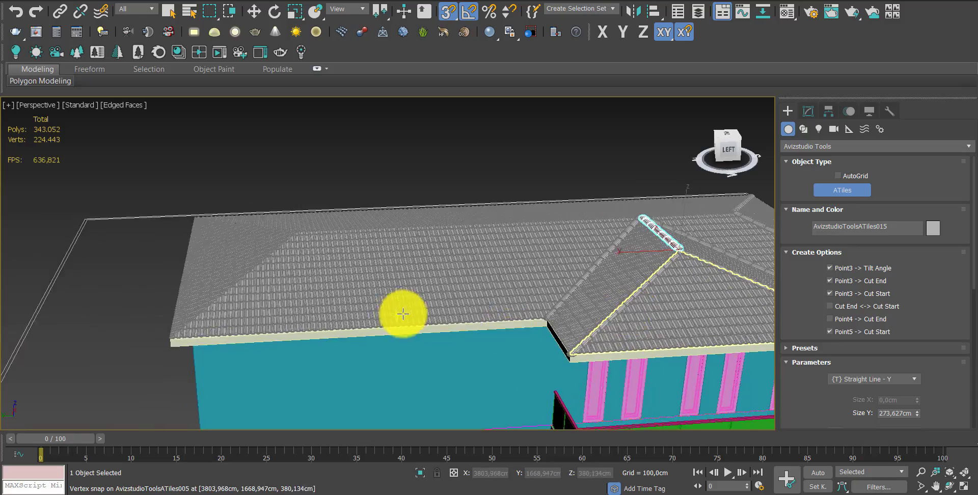
scroll(410, 383, "up", 2)
scroll(409, 384, "down", 3)
mouse_move(459, 267)
middle_mouse_down("alt")
mouse_move(422, 408)
mouse_move(426, 389)
middle_mouse_up("alt")
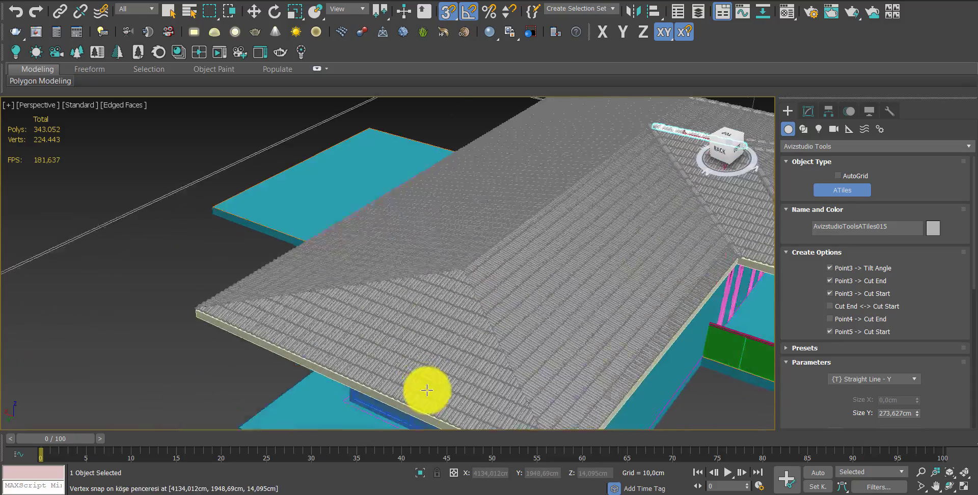
scroll(538, 386, "up", 3)
scroll(538, 386, "down", 3)
middle_click_drag(500, 299, 500, 349, "alt")
scroll(514, 379, "up", 3)
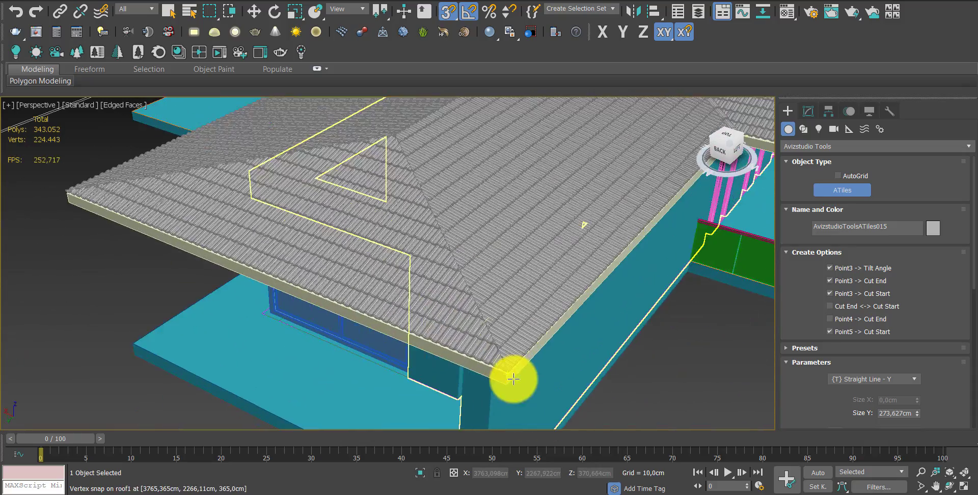
left_click(507, 375)
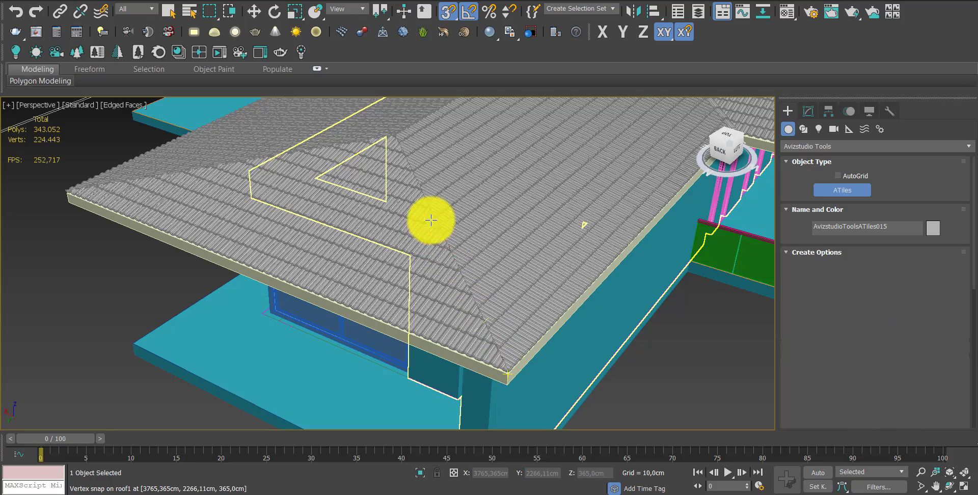
Start ATiles017 from the other hip's eave corner, running up toward the apex
scroll(474, 232, "up", 2)
scroll(443, 194, "up", 2)
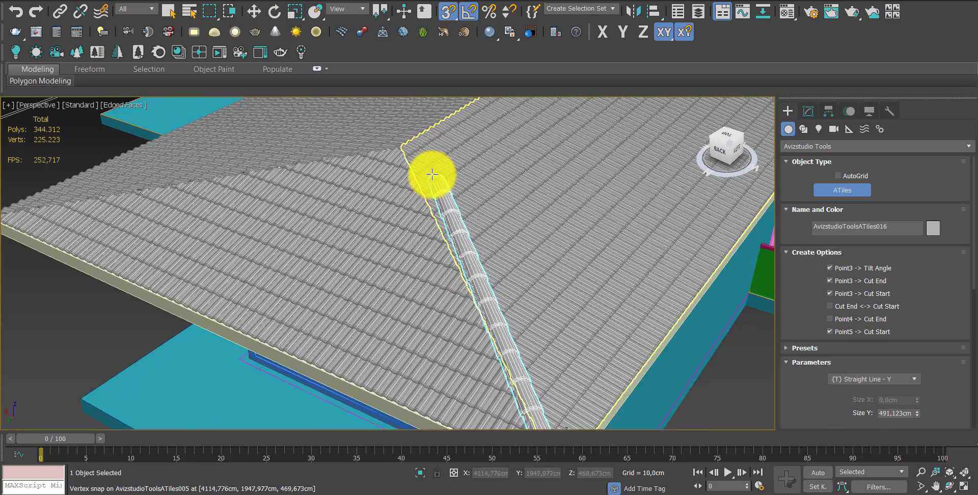
scroll(402, 162, "up", 1)
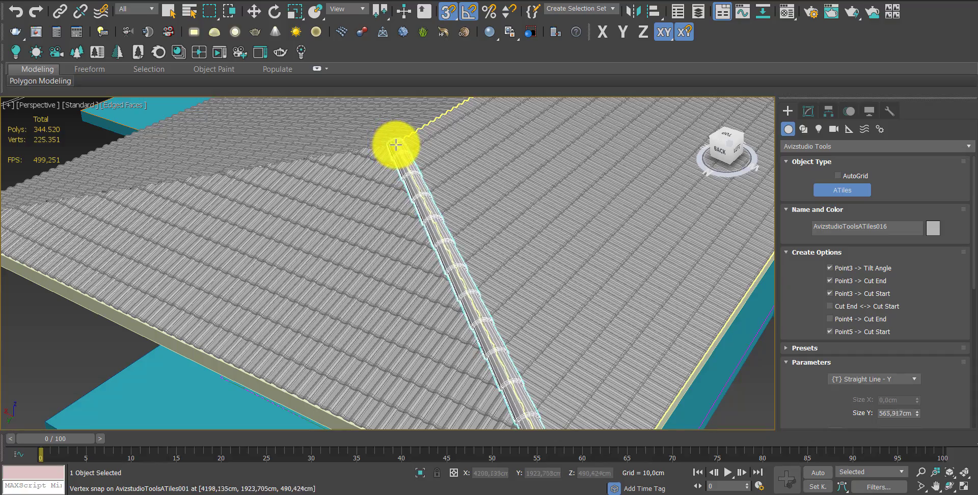
scroll(393, 238, "down", 3)
mouse_move(502, 225)
middle_mouse_down("alt")
mouse_move(485, 212)
mouse_move(443, 306)
middle_mouse_up("alt")
scroll(373, 269, "up", 3)
middle_click_drag(372, 269, 253, 290, "alt")
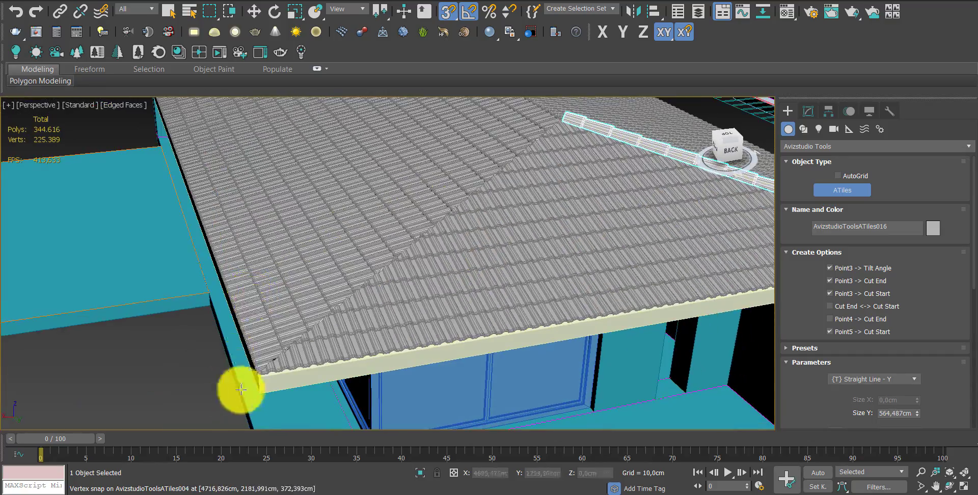
left_click(258, 375)
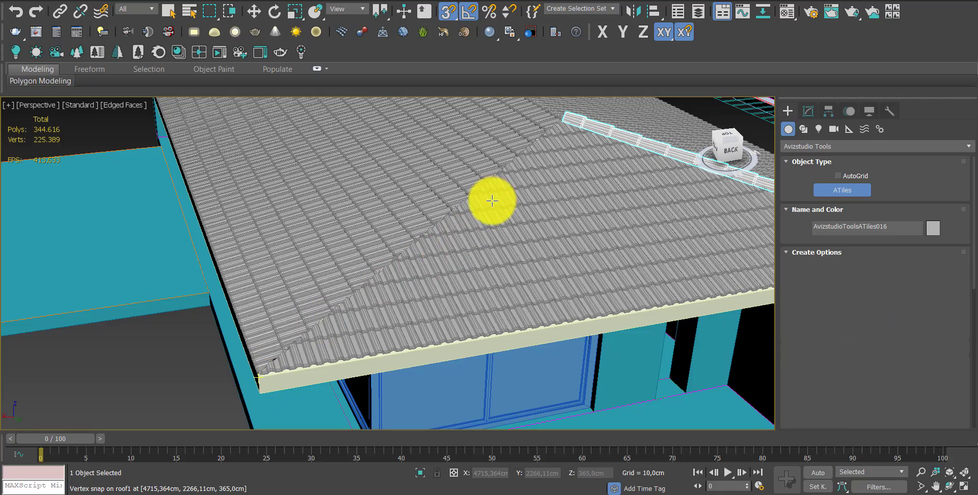
scroll(510, 214, "up", 3)
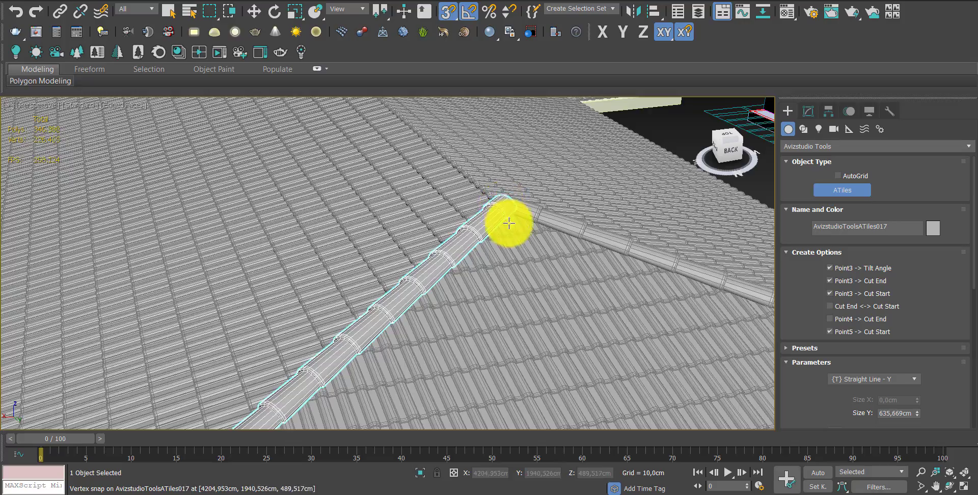
Start an ATiles ridge tile at the near hip junction, running along the main ridge
scroll(509, 219, "down", 3)
scroll(570, 265, "down", 5)
middle_click_drag(458, 283, 557, 295, "alt")
scroll(430, 255, "up", 2)
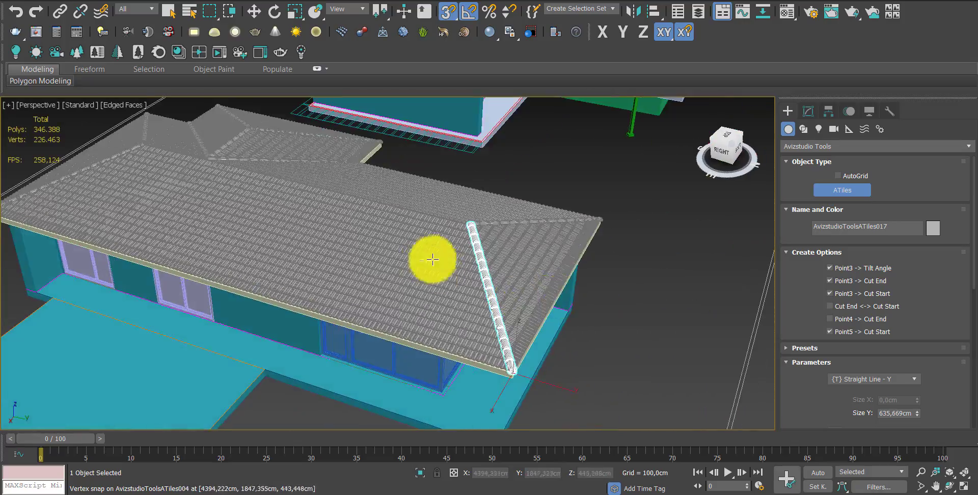
scroll(528, 272, "up", 2)
scroll(457, 279, "up", 1)
scroll(577, 323, "up", 2)
scroll(463, 280, "up", 2)
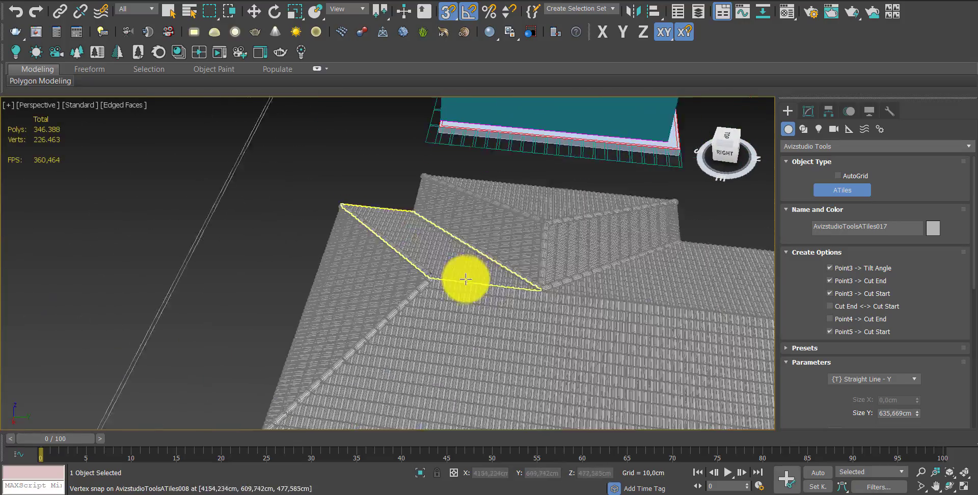
scroll(430, 279, "up", 2)
scroll(430, 278, "up", 2)
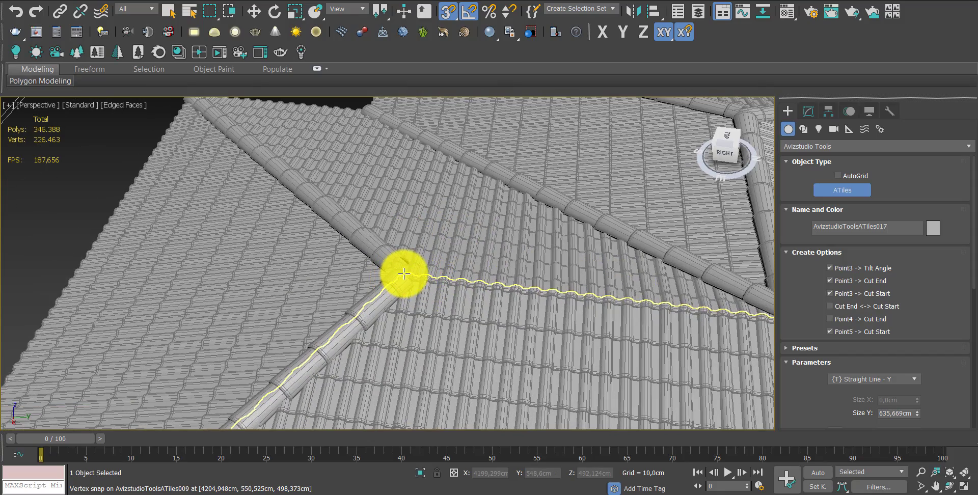
left_click(404, 274)
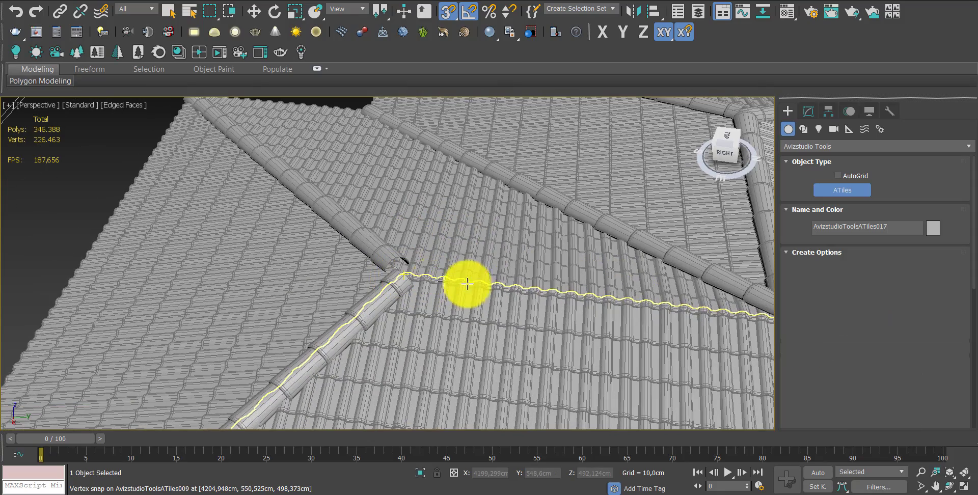
left_click(512, 301)
End the ridge tile at the far hip junction and finish tile creation
middle_click_drag(644, 321, 313, 255)
mouse_move(688, 308)
middle_mouse_down()
mouse_move(352, 261)
mouse_move(175, 266)
middle_mouse_up()
middle_click_drag(599, 297, 343, 266)
middle_click_drag(551, 257, 408, 267)
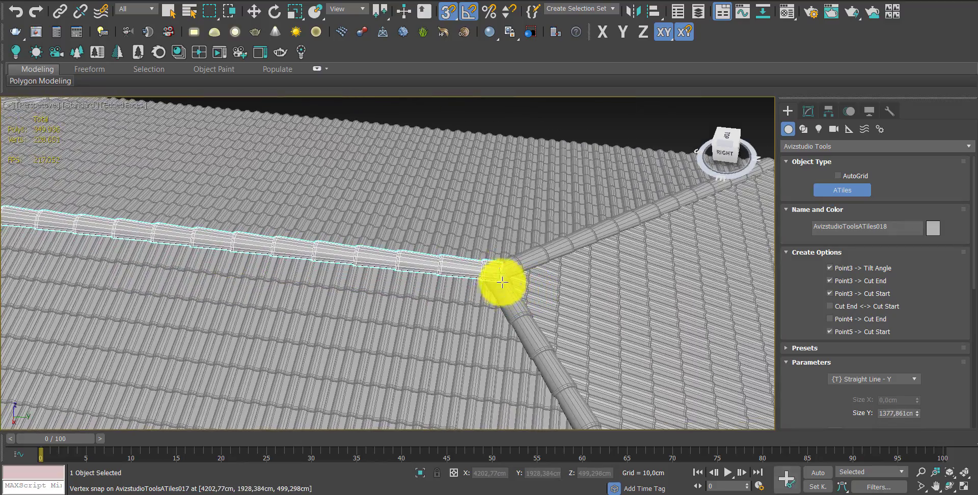
left_click(502, 281)
scroll(503, 282, "down", 3)
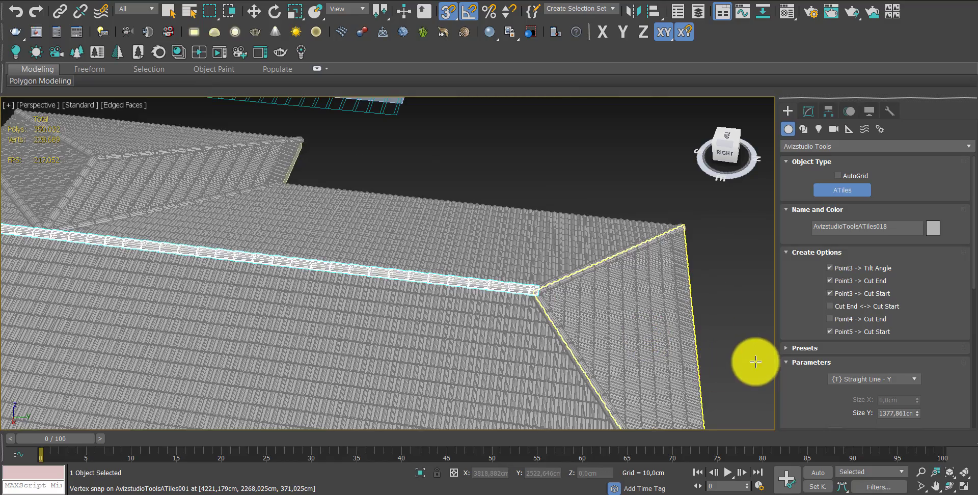
middle_click_drag(756, 362, 454, 332, "alt")
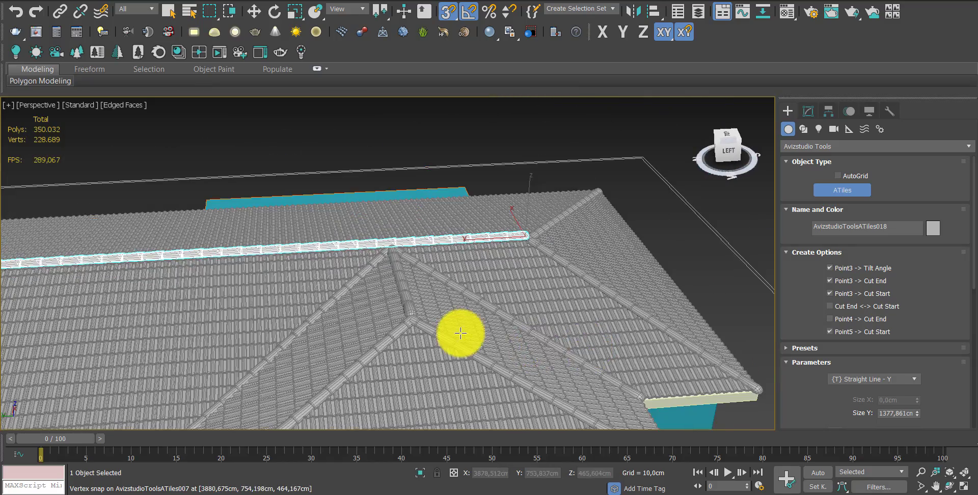
right_click(660, 307)
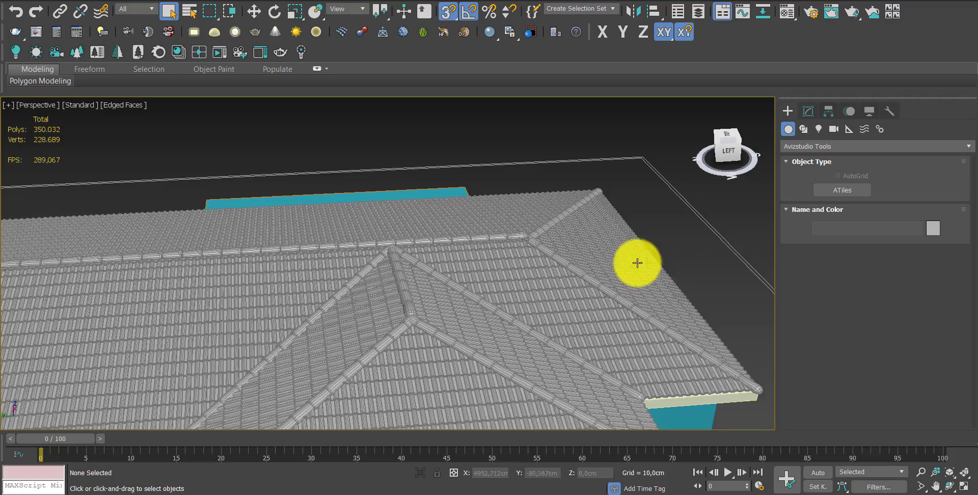
View the roof from above and turn off Edged Faces shading in the viewport
mouse_move(599, 283)
middle_mouse_down("alt")
mouse_move(513, 356)
mouse_move(561, 328)
mouse_move(572, 363)
mouse_move(579, 266)
mouse_move(569, 389)
mouse_move(579, 380)
mouse_move(693, 376)
mouse_move(712, 391)
mouse_move(585, 388)
mouse_move(254, 141)
middle_mouse_up("alt")
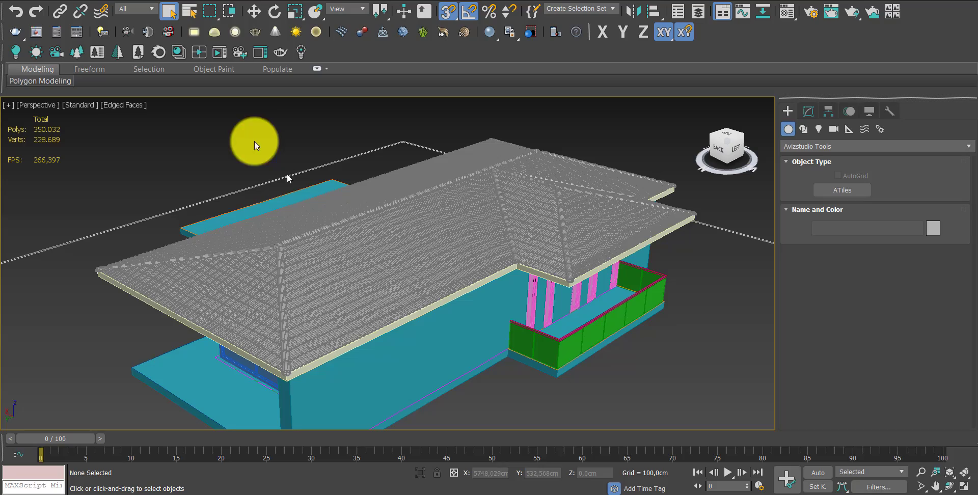
left_click(131, 106)
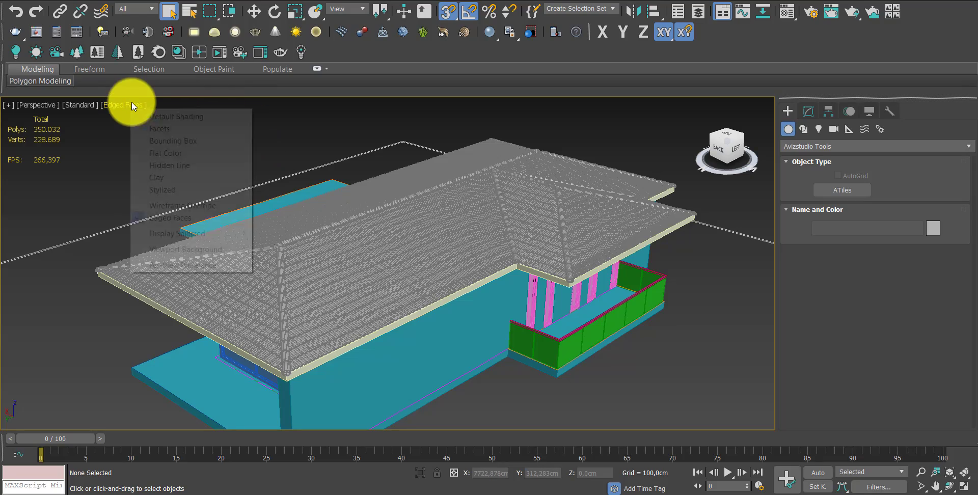
left_click(169, 224)
scroll(443, 280, "up", 3)
scroll(464, 283, "up", 3)
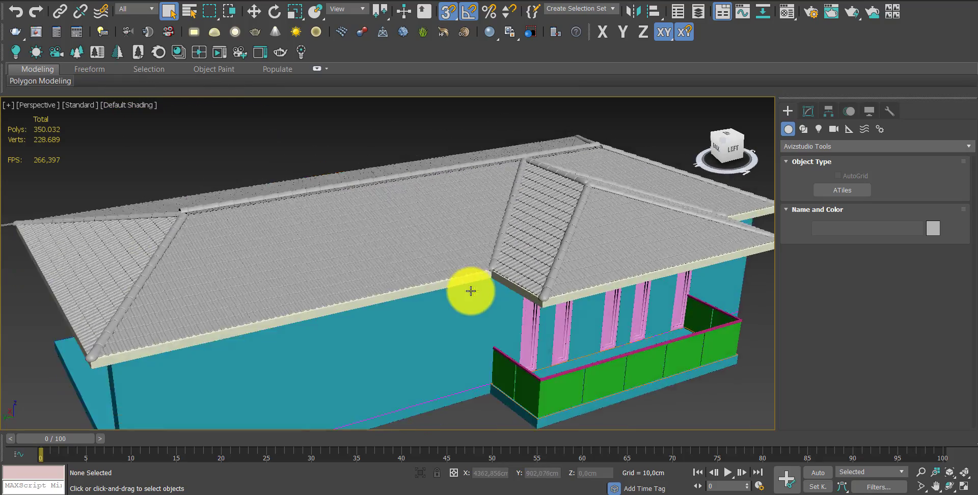
Inspect the tiled roof from the front and turn Edged Faces shading back on
mouse_move(471, 291)
middle_mouse_down("alt")
mouse_move(400, 301)
mouse_move(389, 291)
mouse_move(395, 282)
mouse_move(301, 292)
mouse_move(357, 270)
mouse_move(528, 281)
middle_mouse_up("alt")
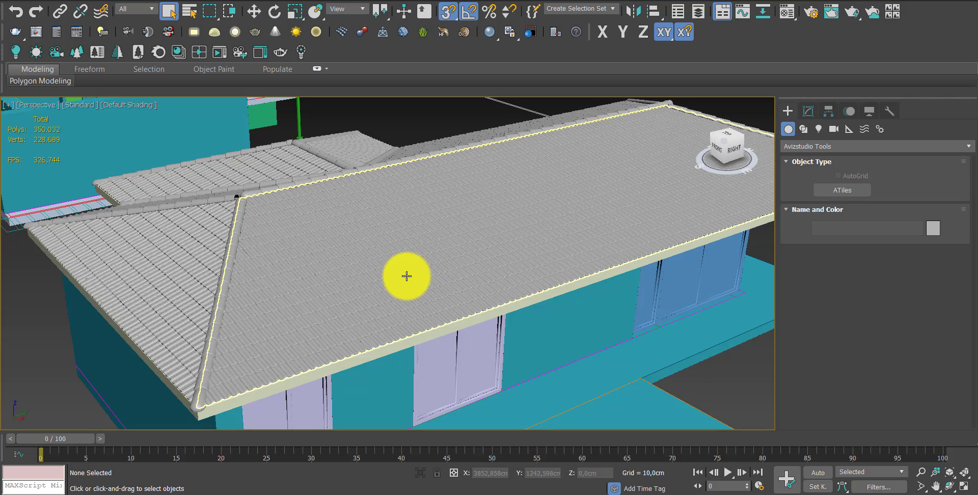
middle_click_drag(407, 276, 481, 272)
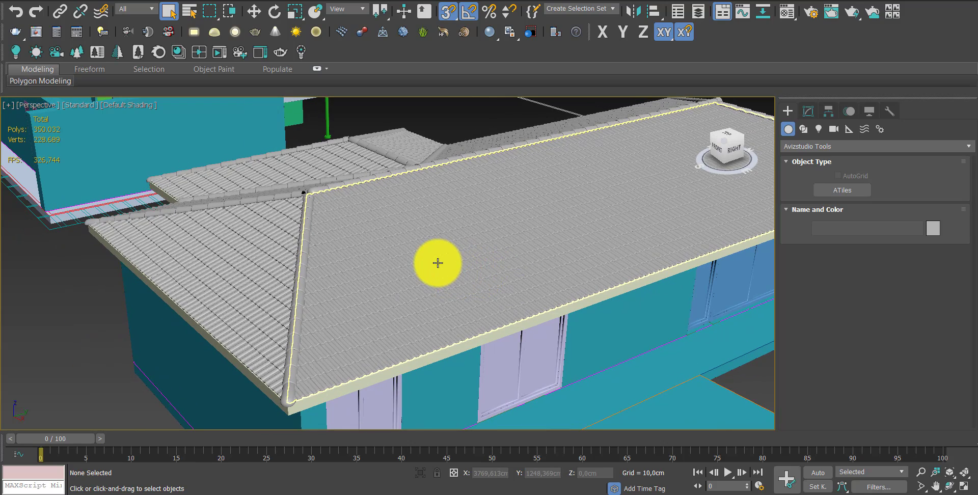
scroll(438, 263, "down", 1)
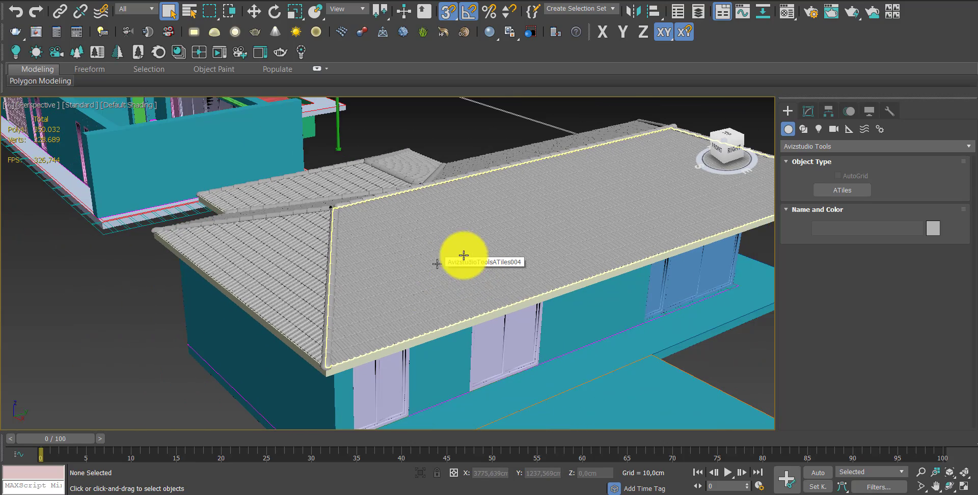
scroll(396, 259, "down", 1)
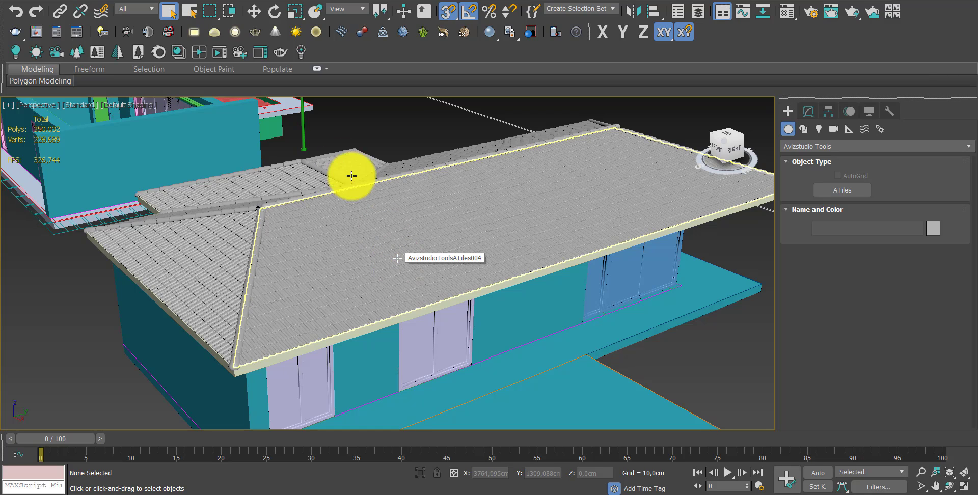
left_click(145, 108)
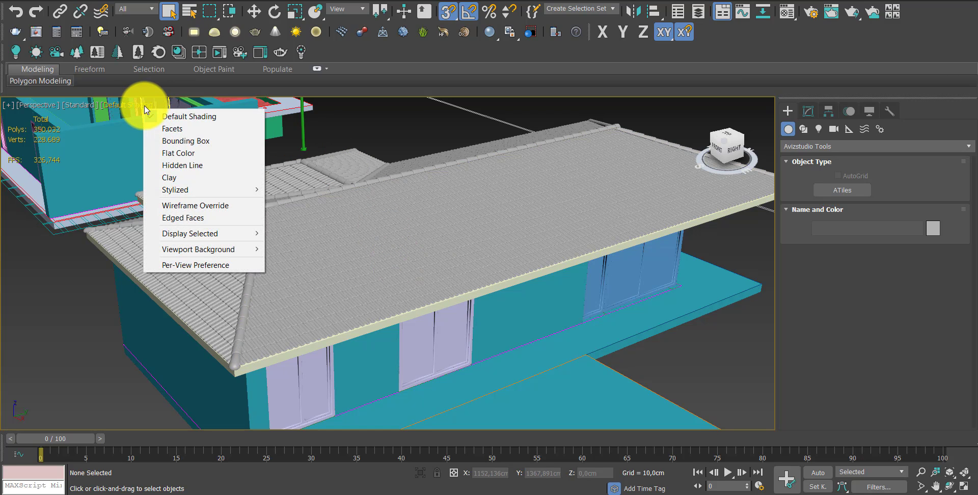
left_click(213, 218)
scroll(428, 280, "up", 1)
scroll(436, 289, "up", 1)
scroll(433, 293, "up", 2)
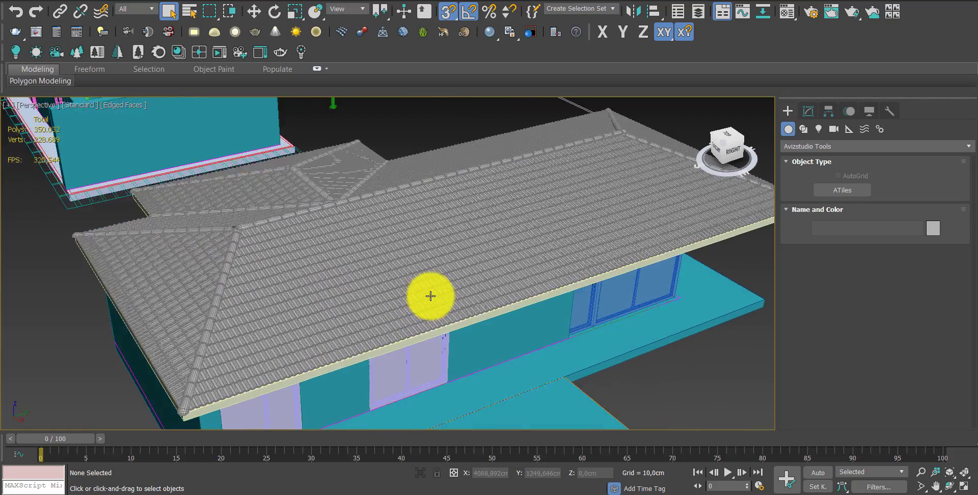
scroll(431, 296, "down", 3)
middle_click_drag(441, 286, 432, 290, "alt")
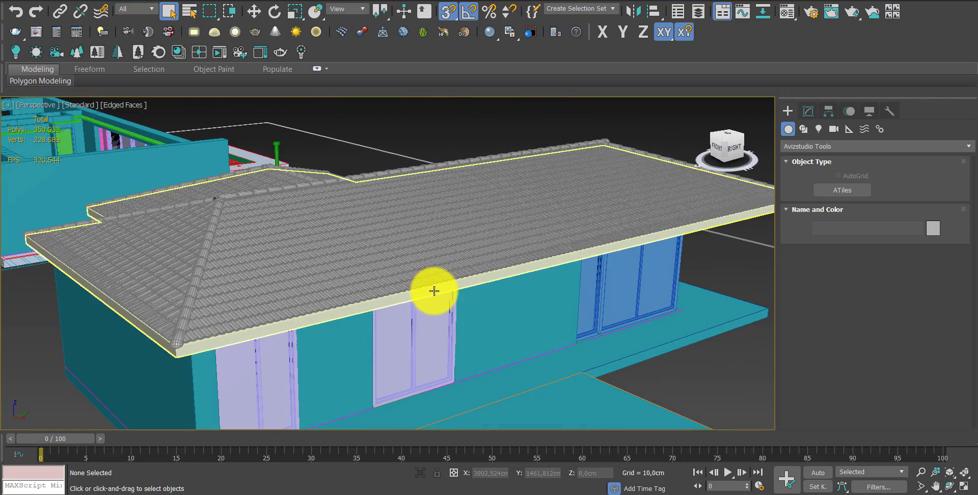